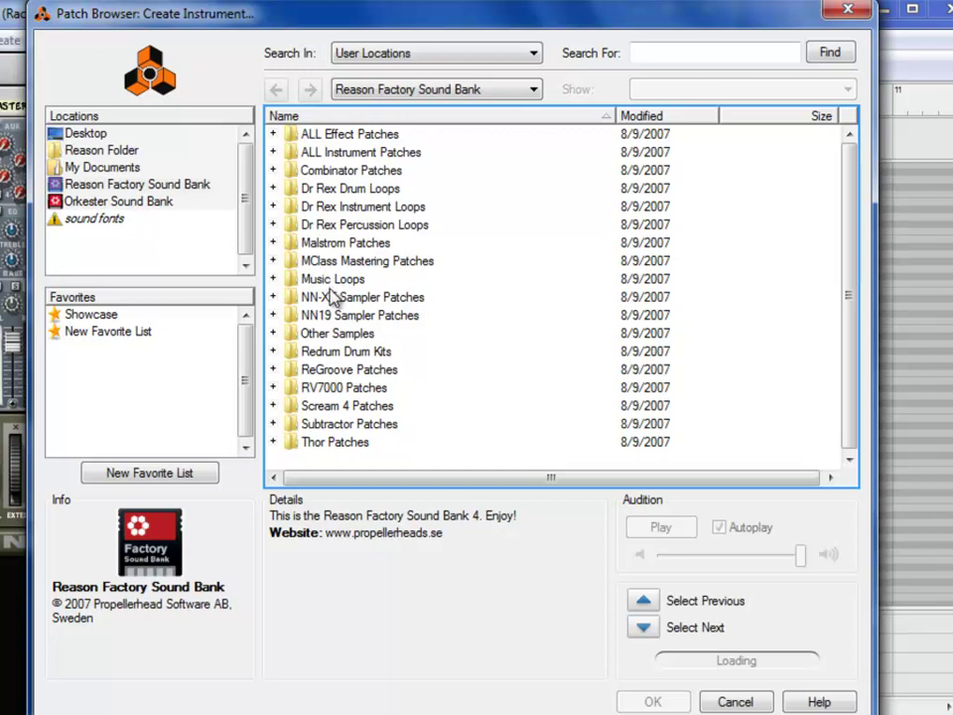
# Browse to the Guitar and Plucked folder of the NN-XT Sampler Patches, checking the Gt Strat Edge Samples subfolder on the way.
pyautogui.doubleClick(333, 298)
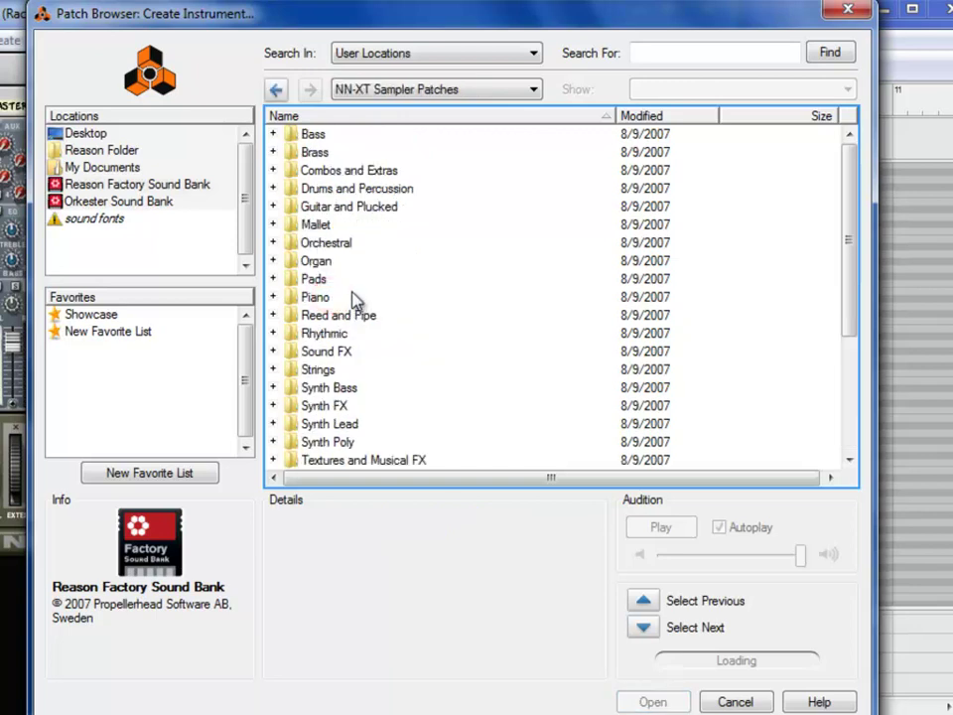
pyautogui.doubleClick(374, 212)
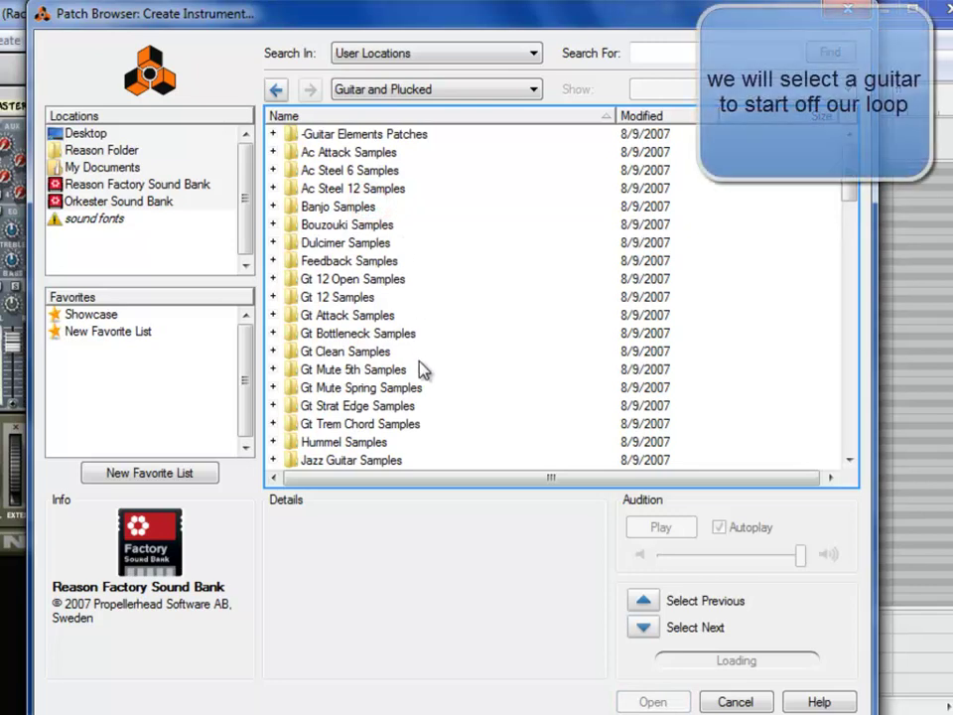
pyautogui.doubleClick(396, 409)
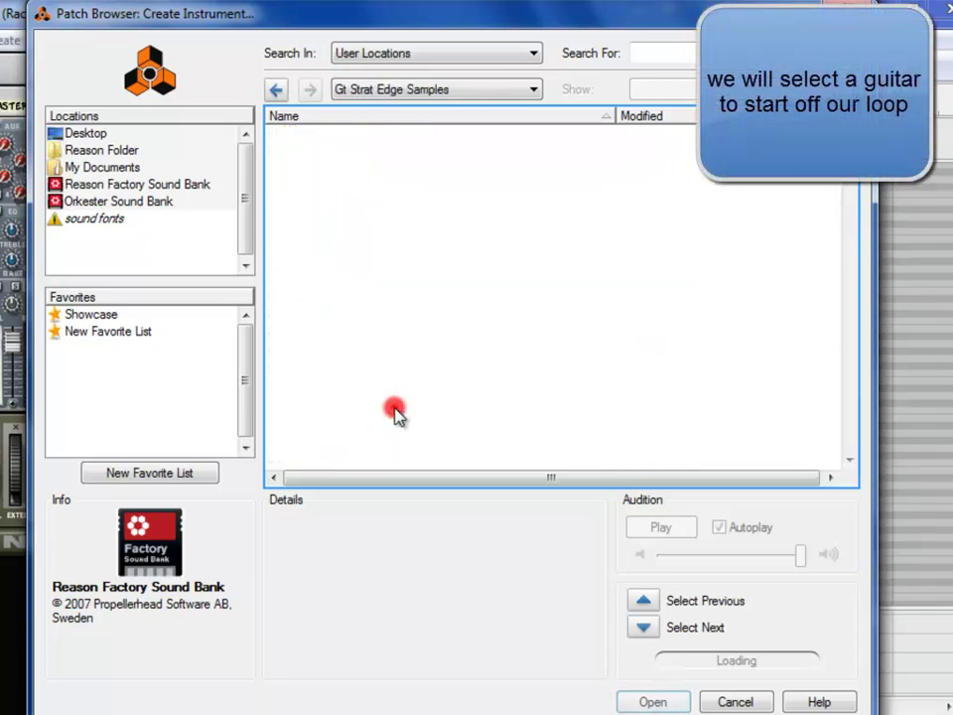
pyautogui.click(274, 91)
# Audition guitar patches such as Strat Tremolo, Tele Mute 5th, TeleVision, Wobbly Strat and Strat Ster&Rev5th.
pyautogui.scroll(-6, 338, 368)
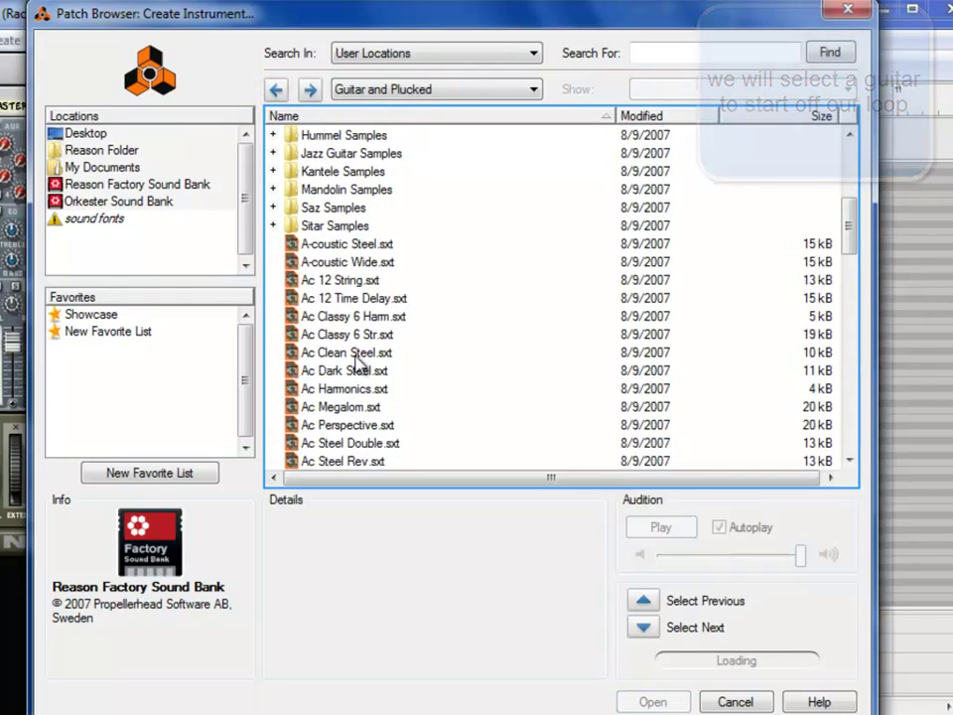
pyautogui.scroll(-15, 364, 317)
pyautogui.click(351, 383)
pyautogui.click(357, 402)
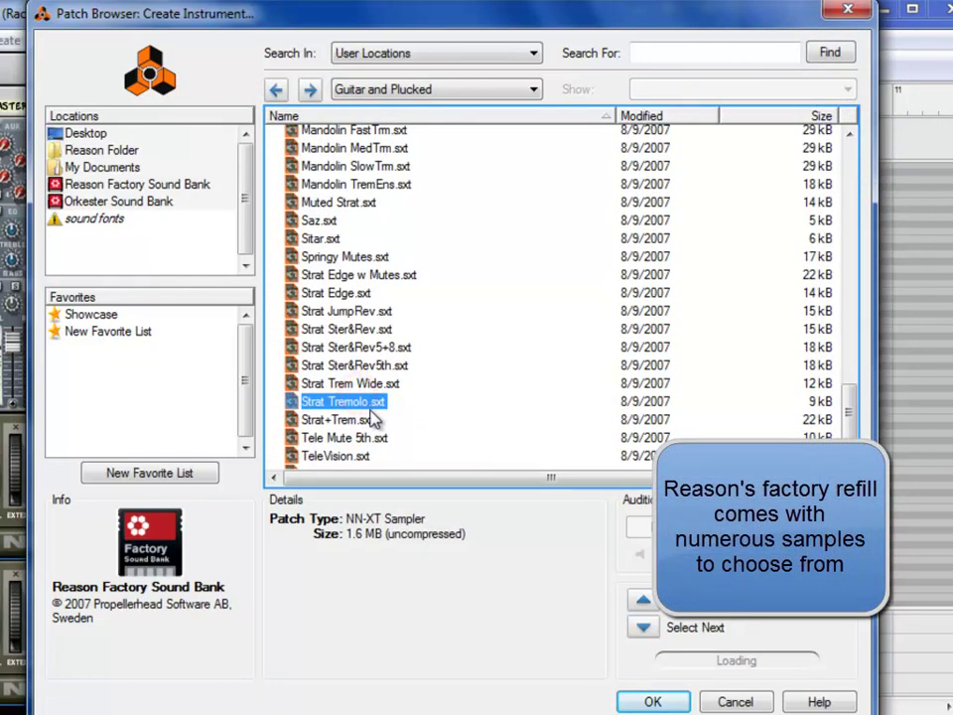
pyautogui.click(353, 439)
pyautogui.scroll(-1, 342, 422)
pyautogui.click(342, 407)
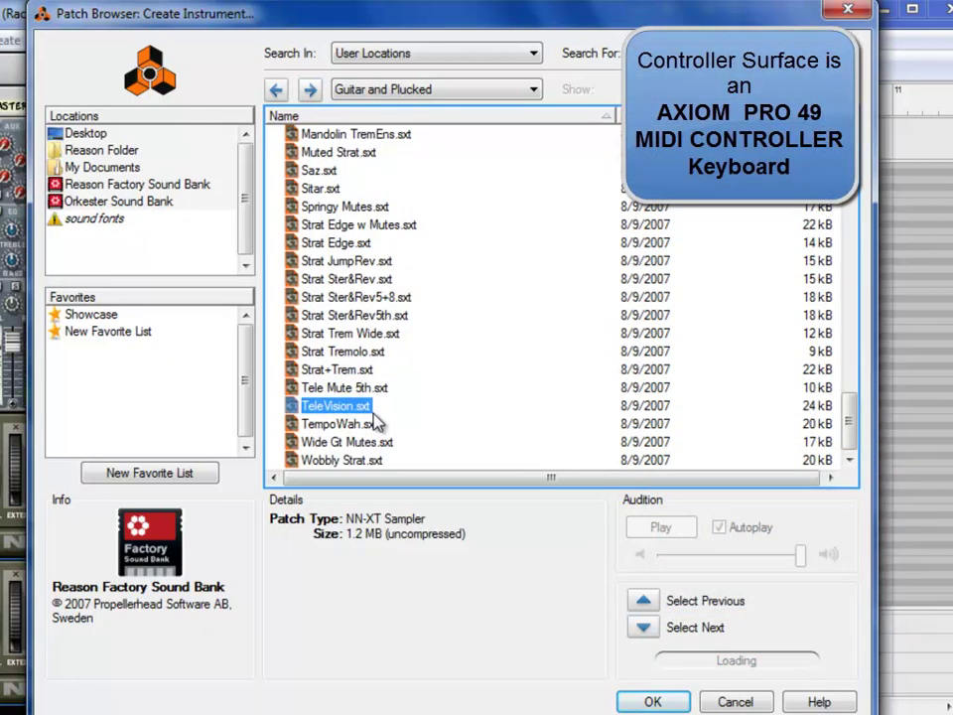
pyautogui.click(357, 462)
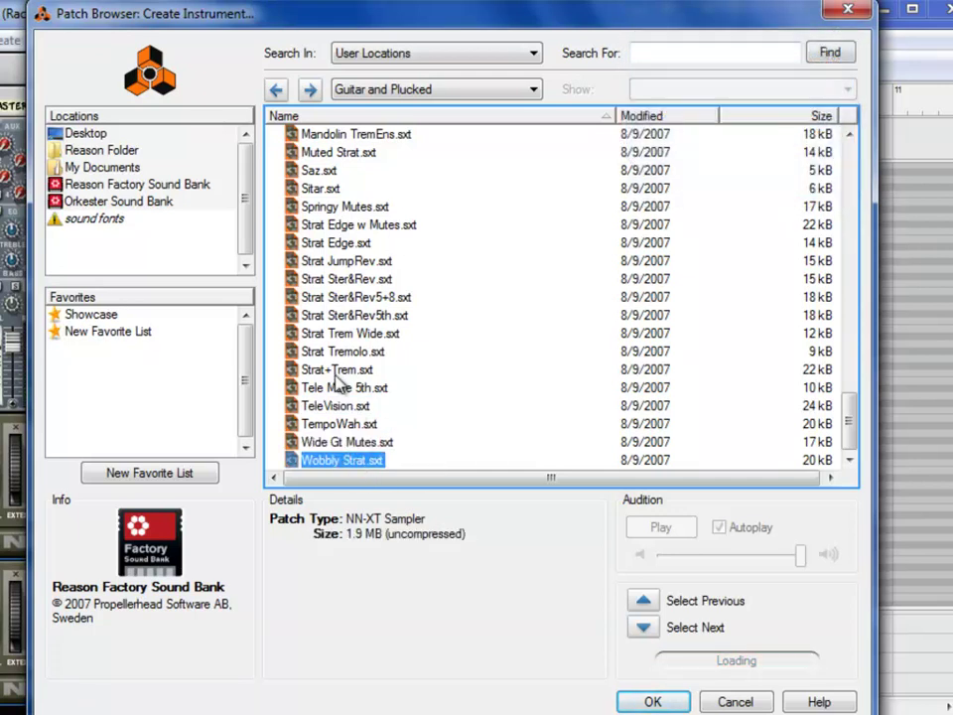
pyautogui.click(340, 317)
# Pick the Gt Rhythm Tele+T.sxt patch and confirm it as the new NN-XT instrument.
pyautogui.scroll(2, 339, 320)
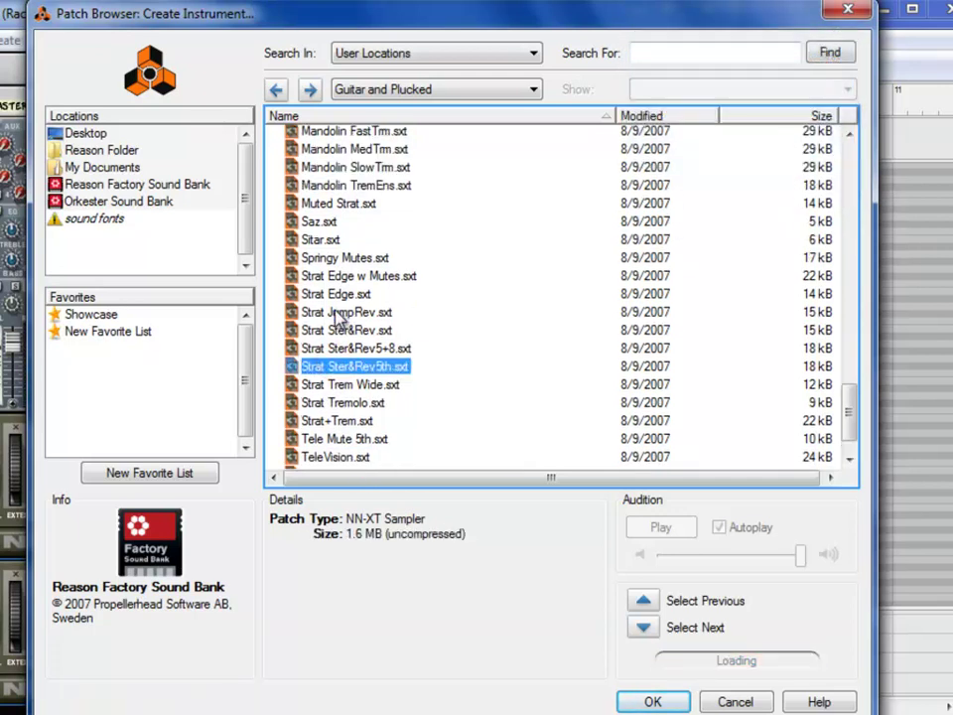
pyautogui.scroll(7, 341, 318)
pyautogui.click(349, 236)
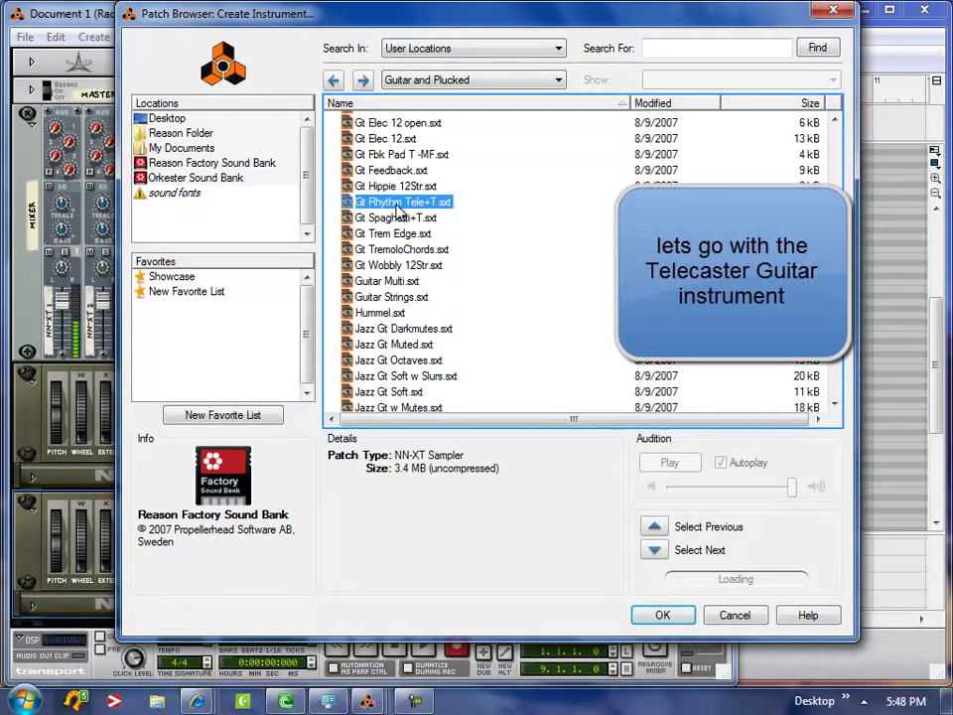
pyautogui.scroll(1, 395, 206)
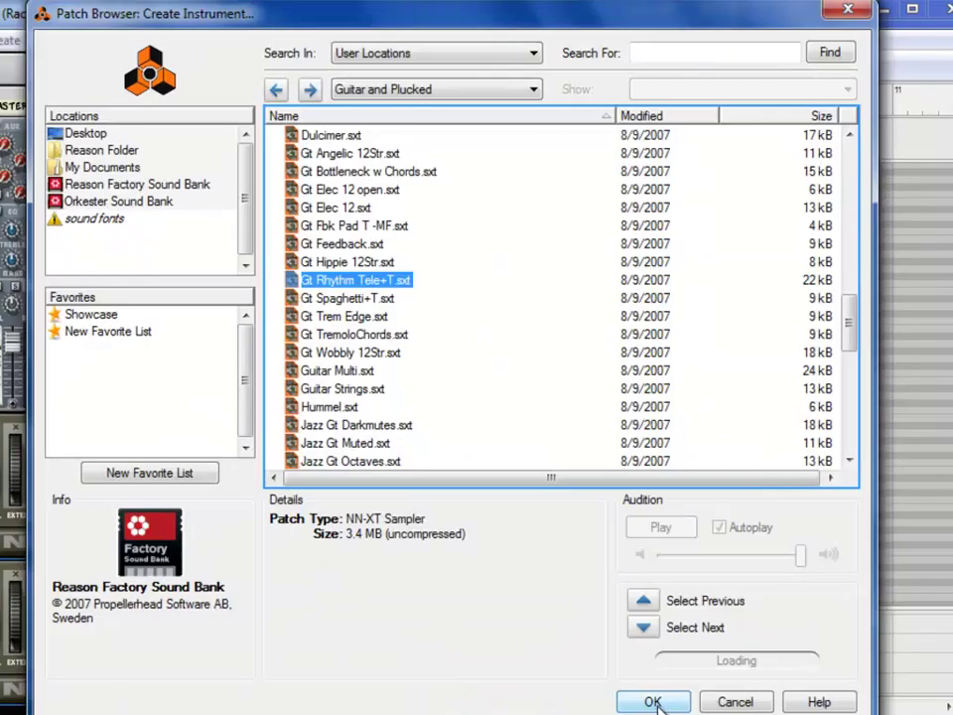
pyautogui.click(662, 614)
# Create a Dr.REX Loop Player device for the beat.
pyautogui.click(91, 36)
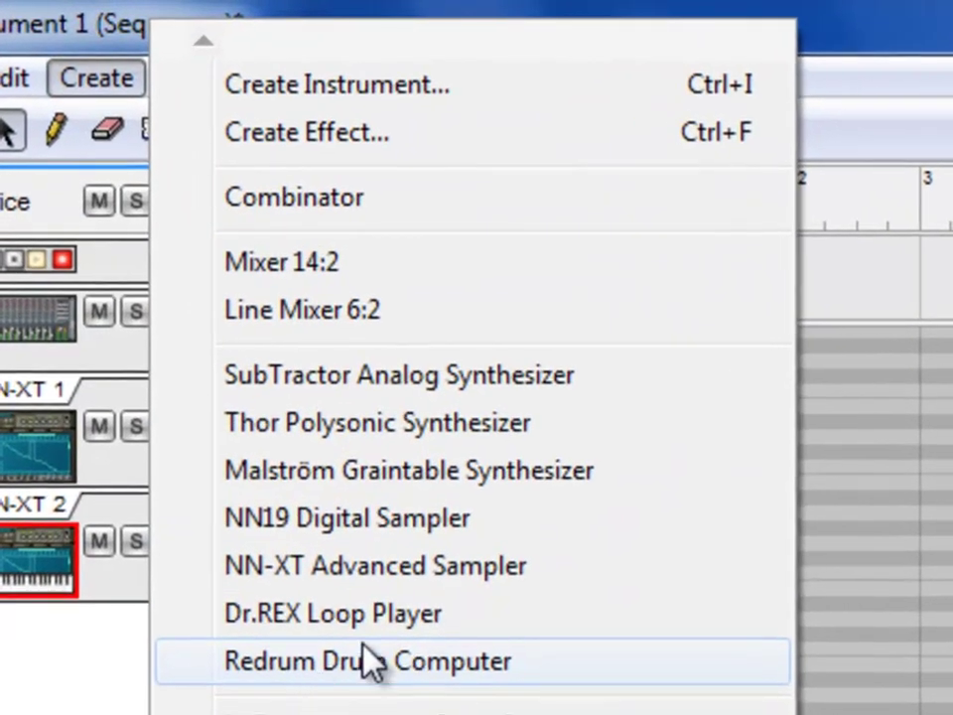
pyautogui.click(228, 316)
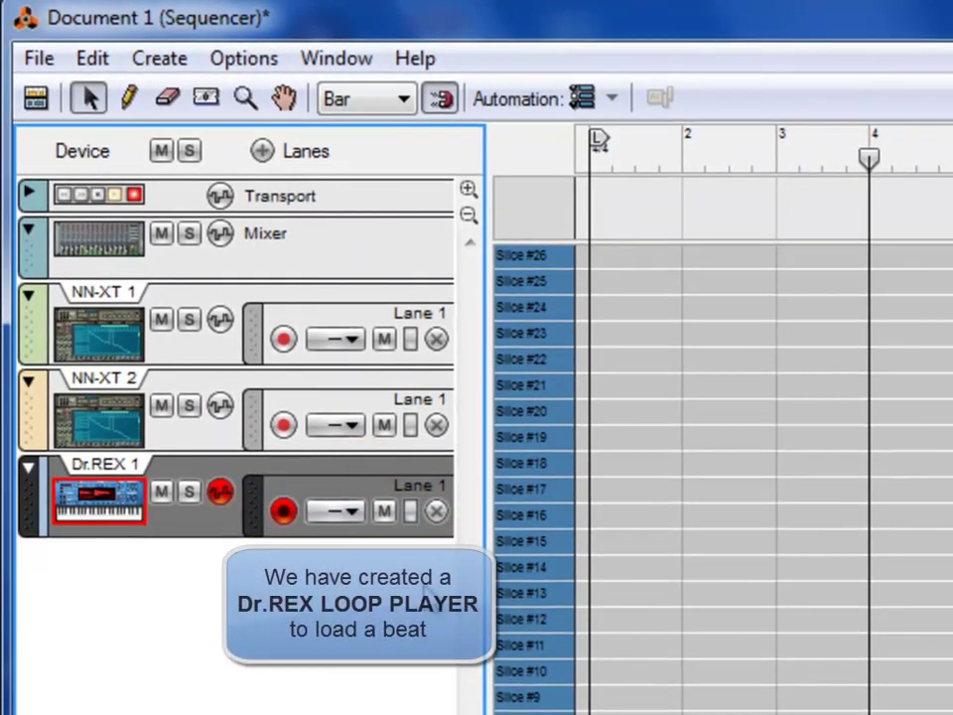
pyautogui.click(181, 536)
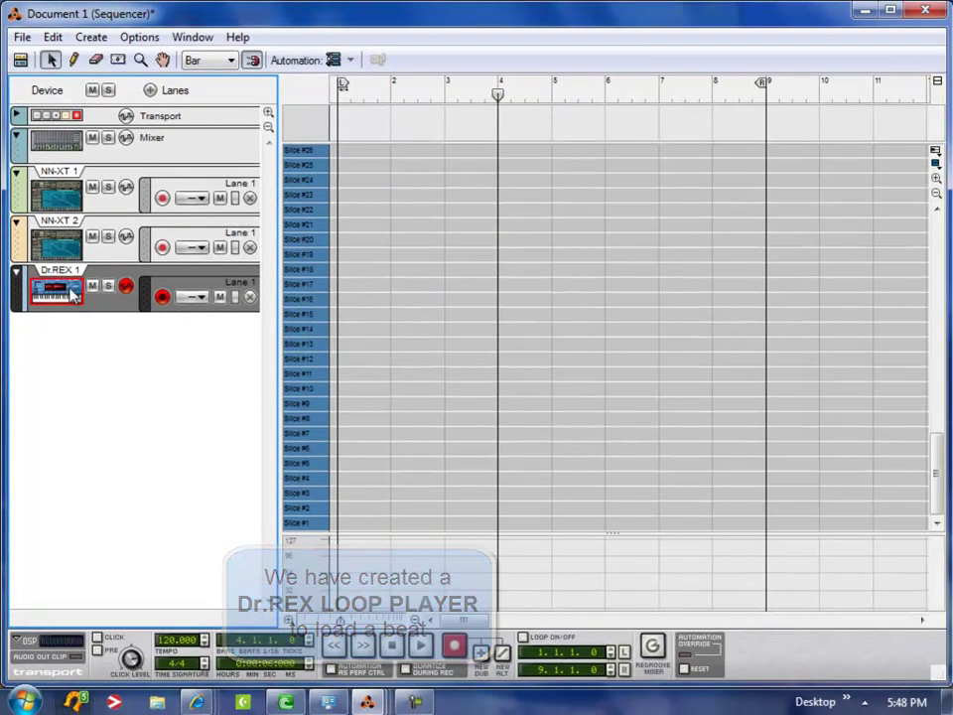
# Switch to the rack and browse for a Dr.REX loop in the Acoustic Hip Hop folder.
pyautogui.moveTo(368, 701)
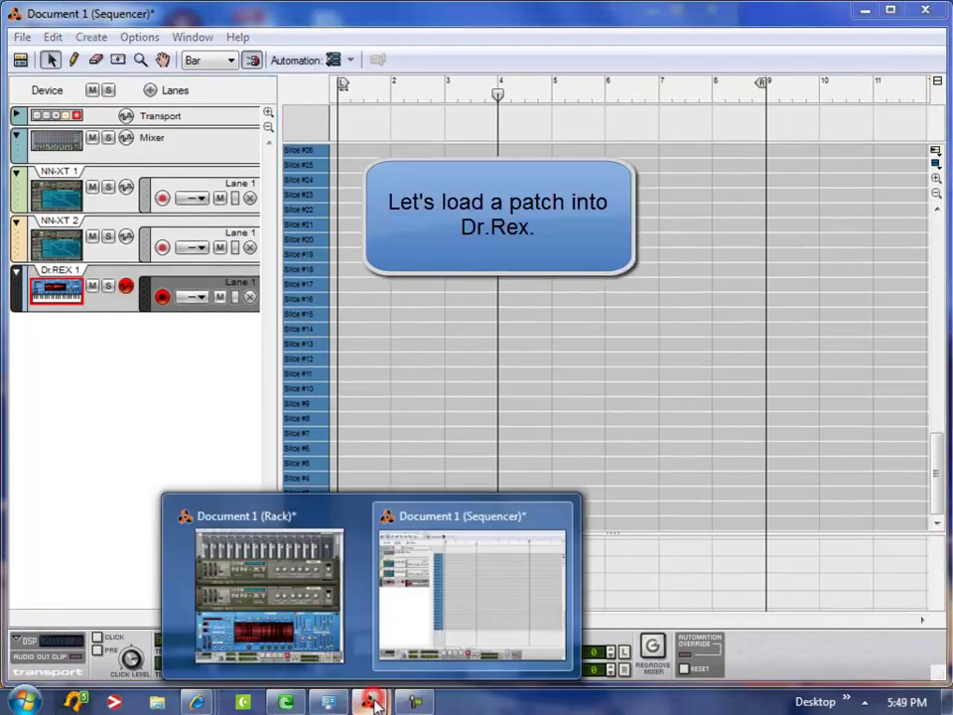
pyautogui.click(285, 533)
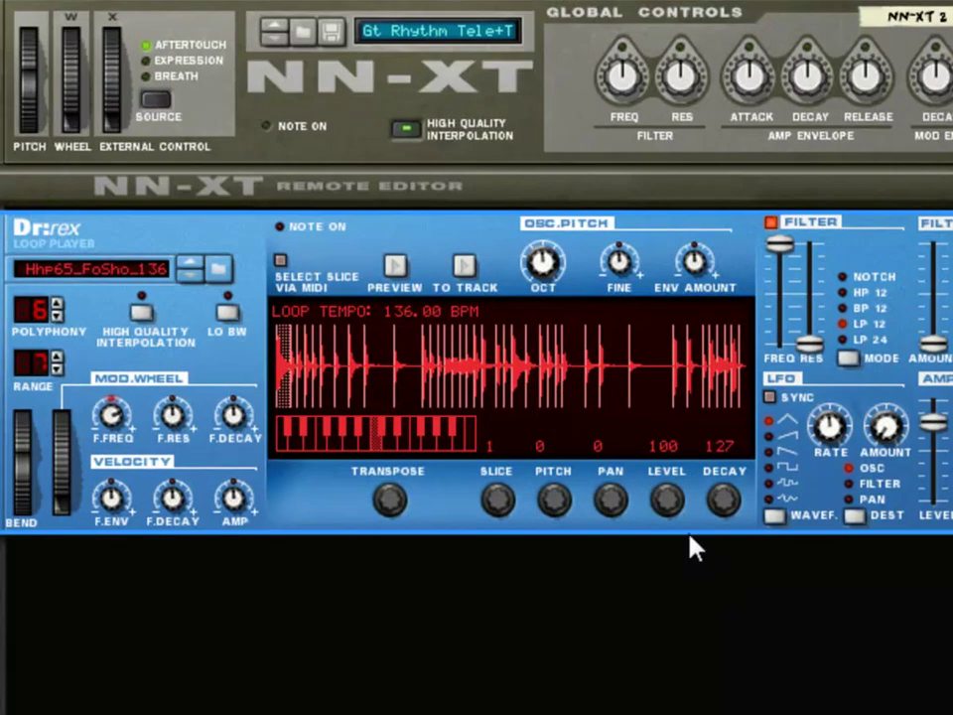
pyautogui.click(218, 268)
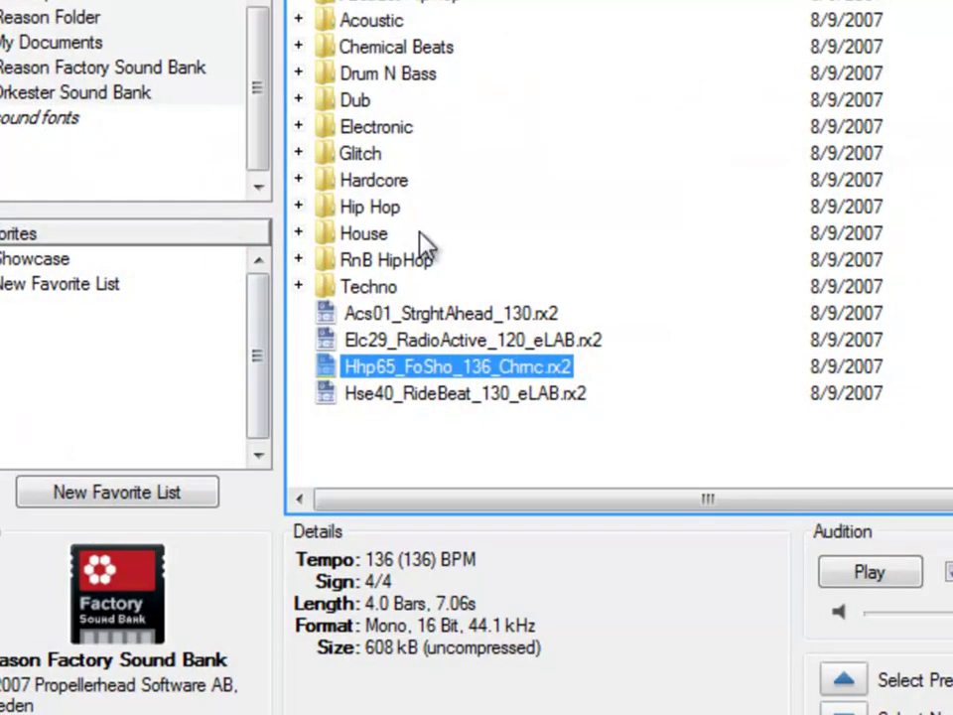
pyautogui.click(298, 20)
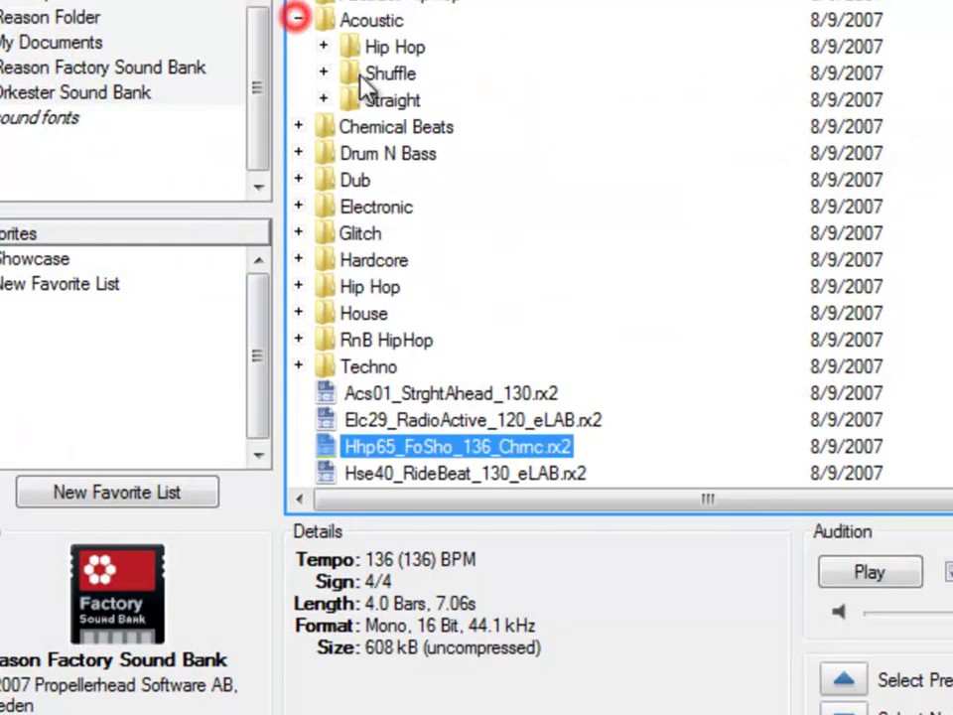
pyautogui.click(325, 46)
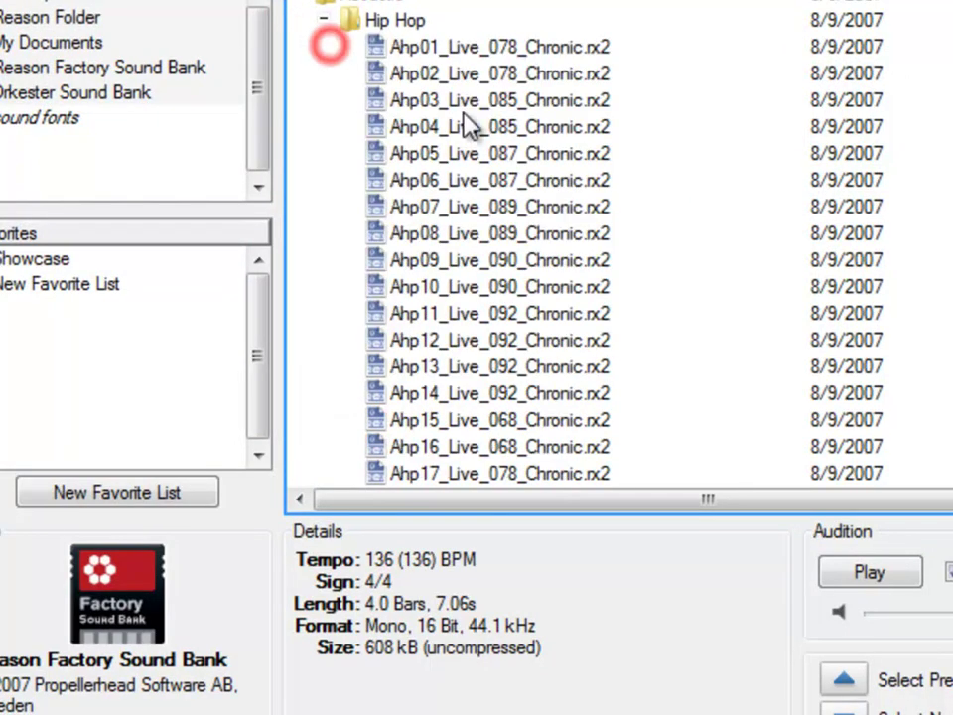
# Audition the Ahp02, Ahp06 and Ahp08 loops, and load Ahp13_Live_092_Chronic.rx2 into Dr.REX.
pyautogui.click(466, 72)
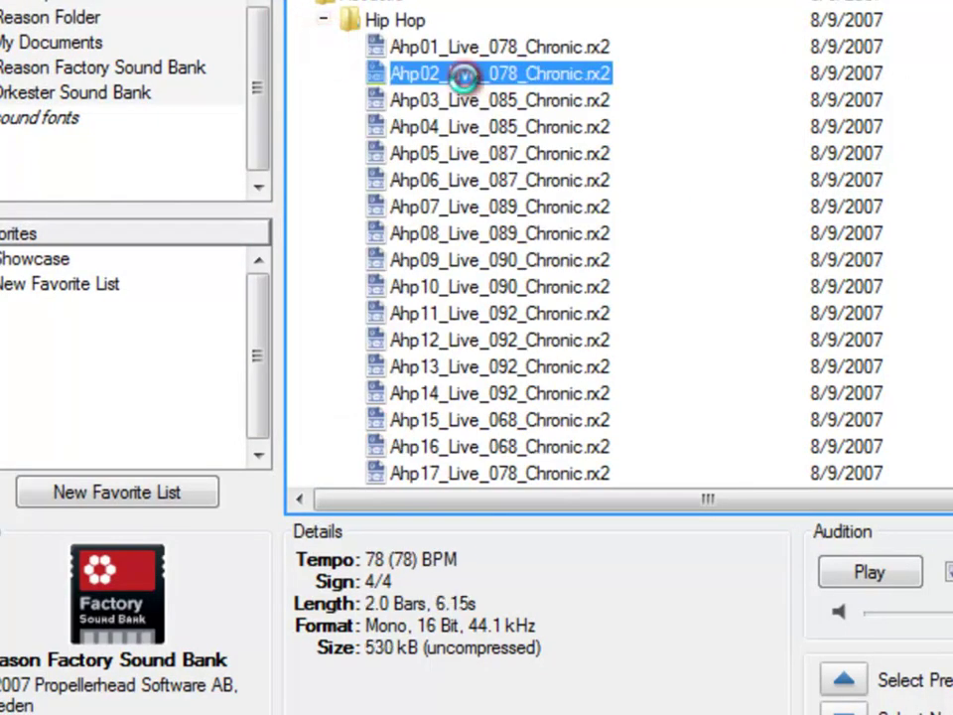
pyautogui.click(496, 180)
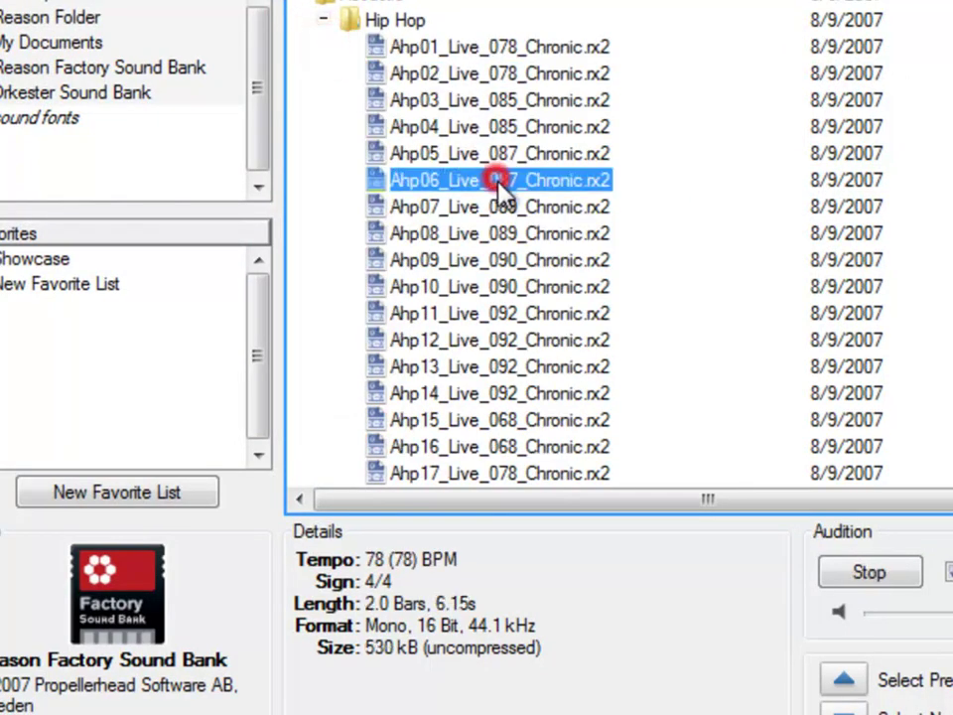
pyautogui.click(518, 233)
pyautogui.scroll(-4, 551, 337)
pyautogui.scroll(1, 527, 175)
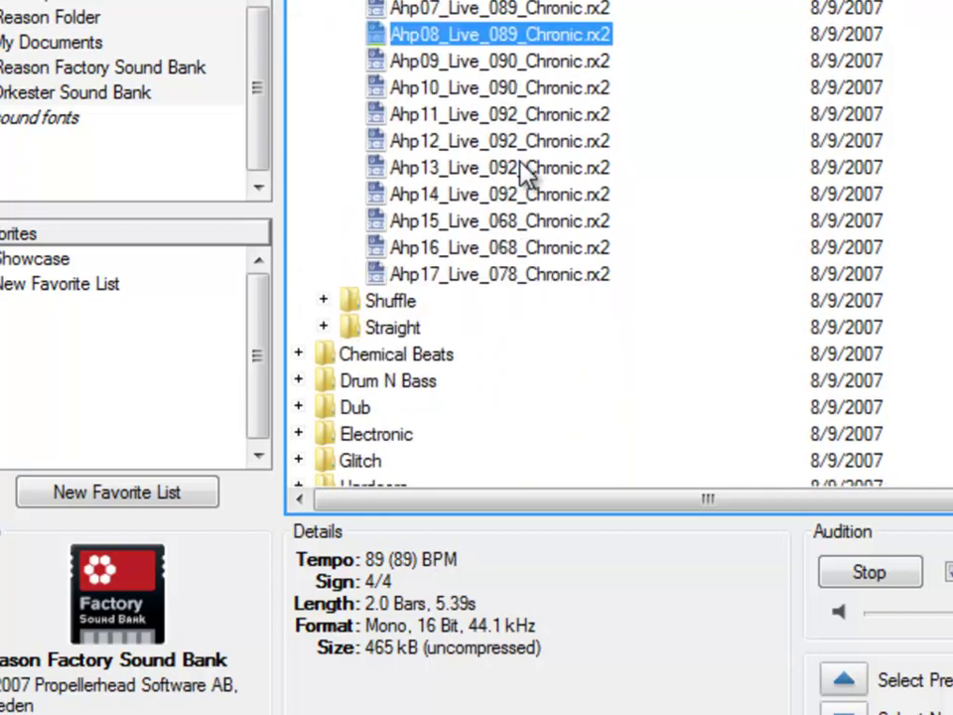
pyautogui.click(508, 167)
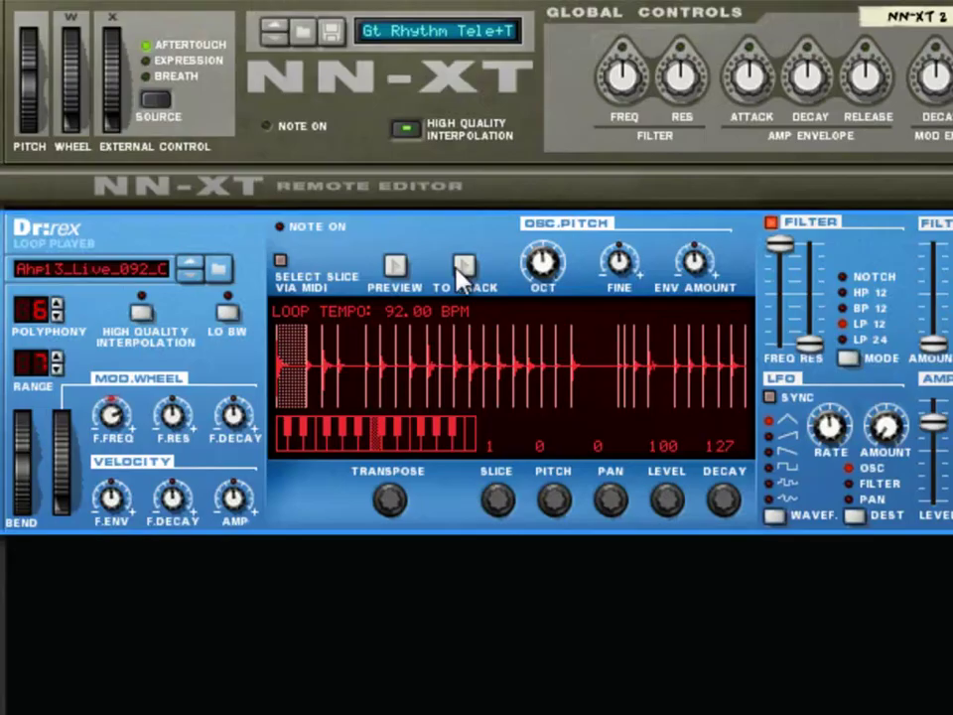
# Send the Dr.REX loop to its sequencer track and show the sequencer in arrange view.
pyautogui.click(315, 298)
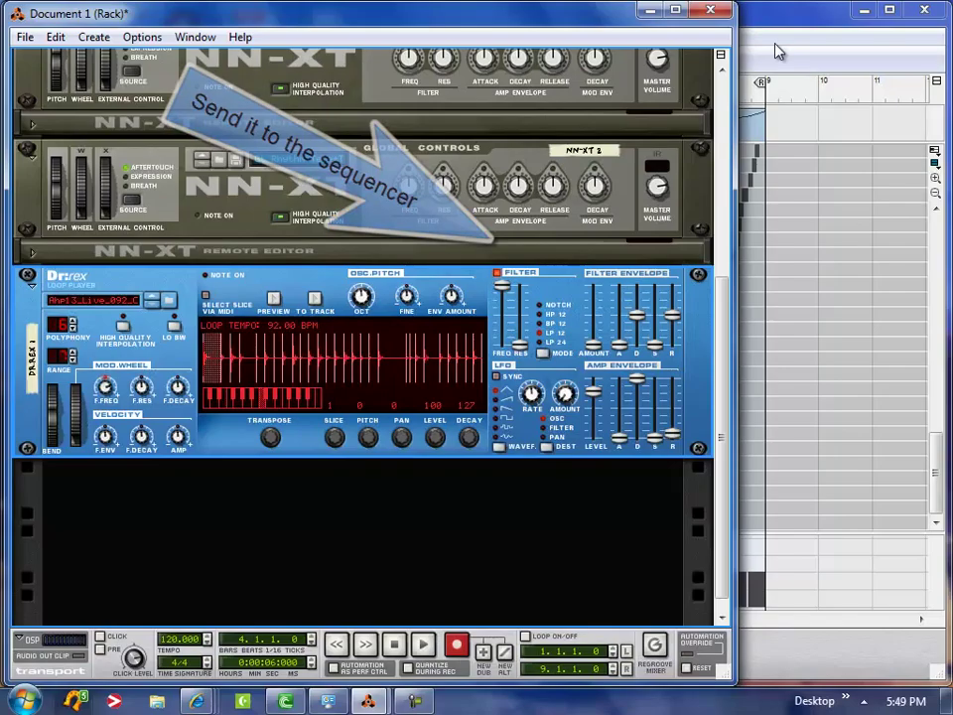
pyautogui.click(780, 52)
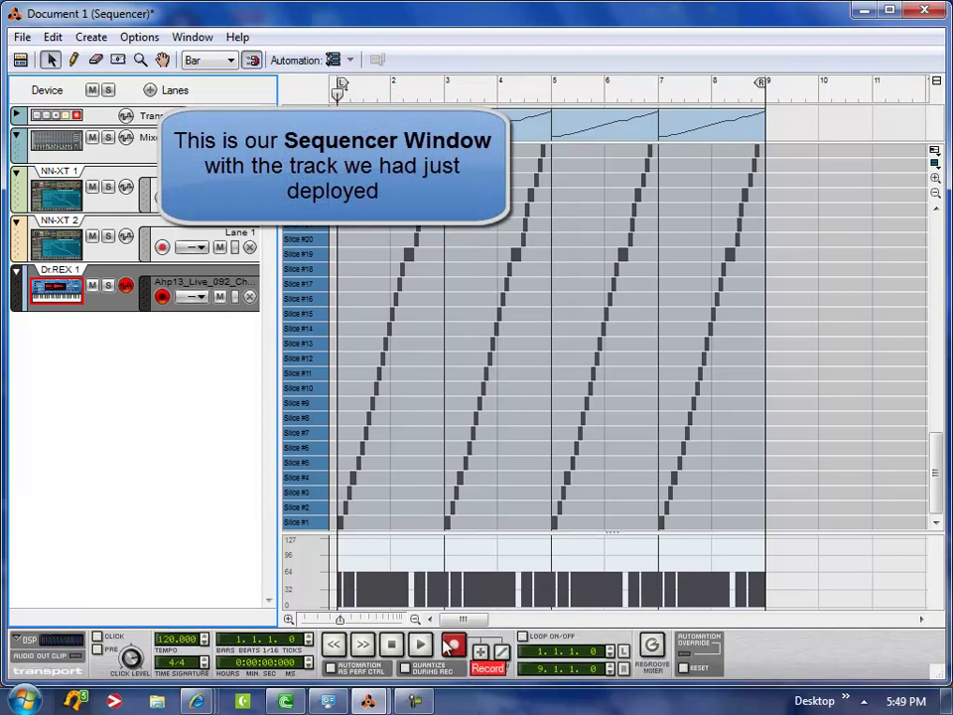
pyautogui.click(20, 60)
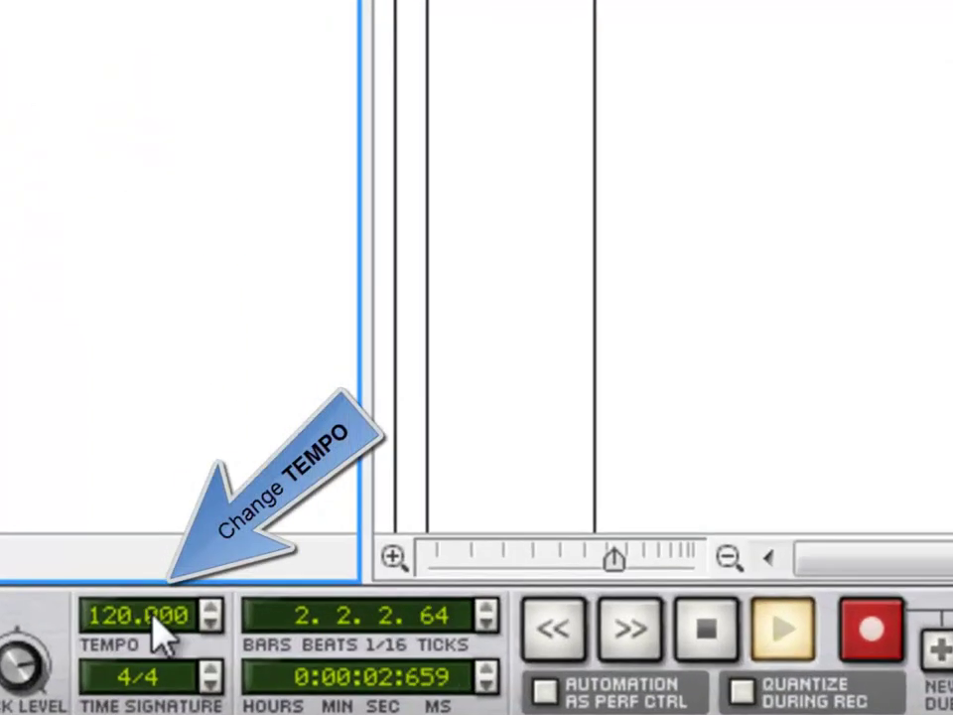
# Set the song tempo to 90 and turn on looping between the left and right locators.
pyautogui.click(177, 639)
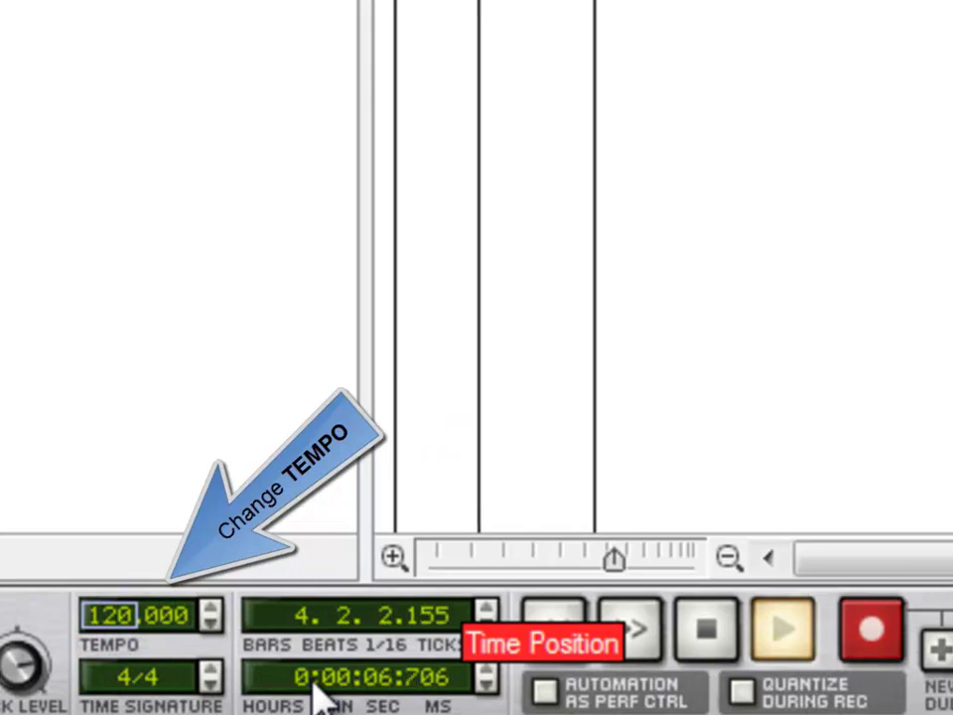
pyautogui.write('90')
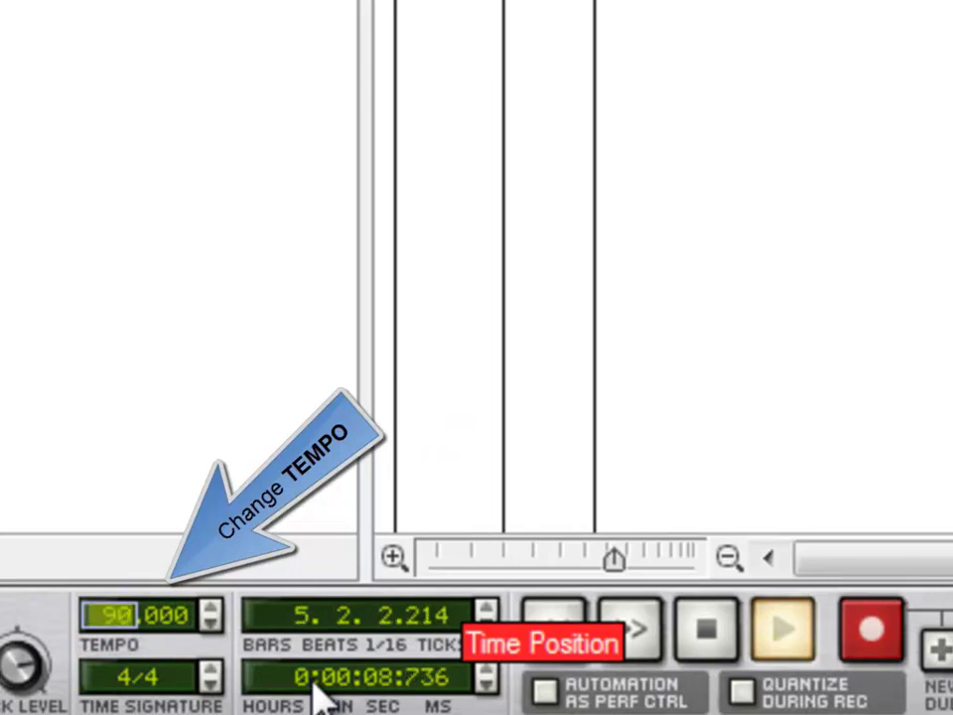
pyautogui.press('Return')
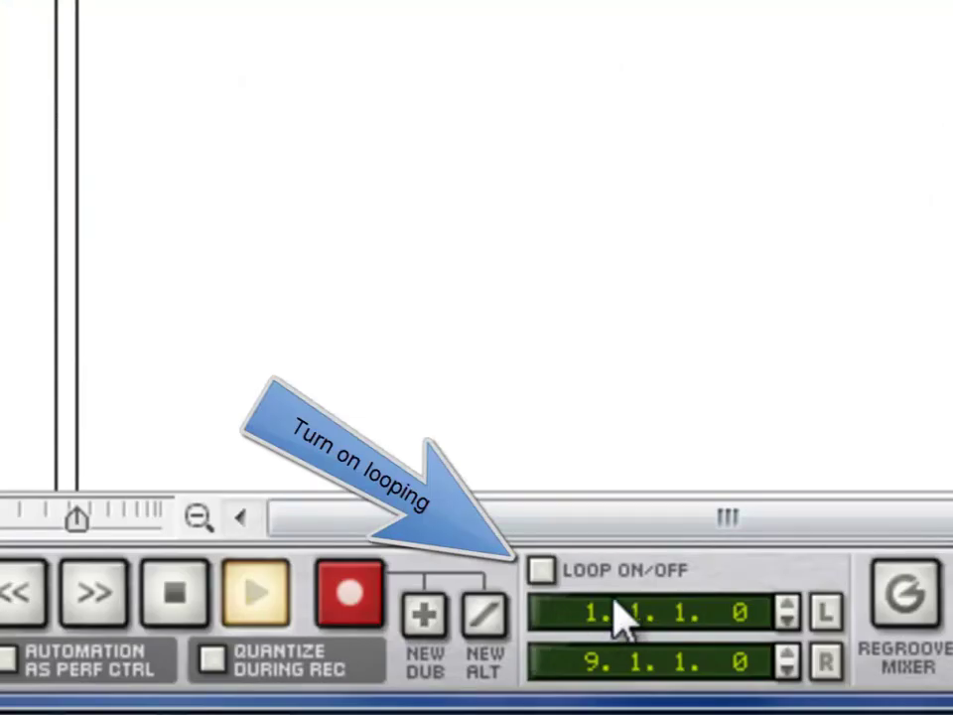
pyautogui.click(541, 570)
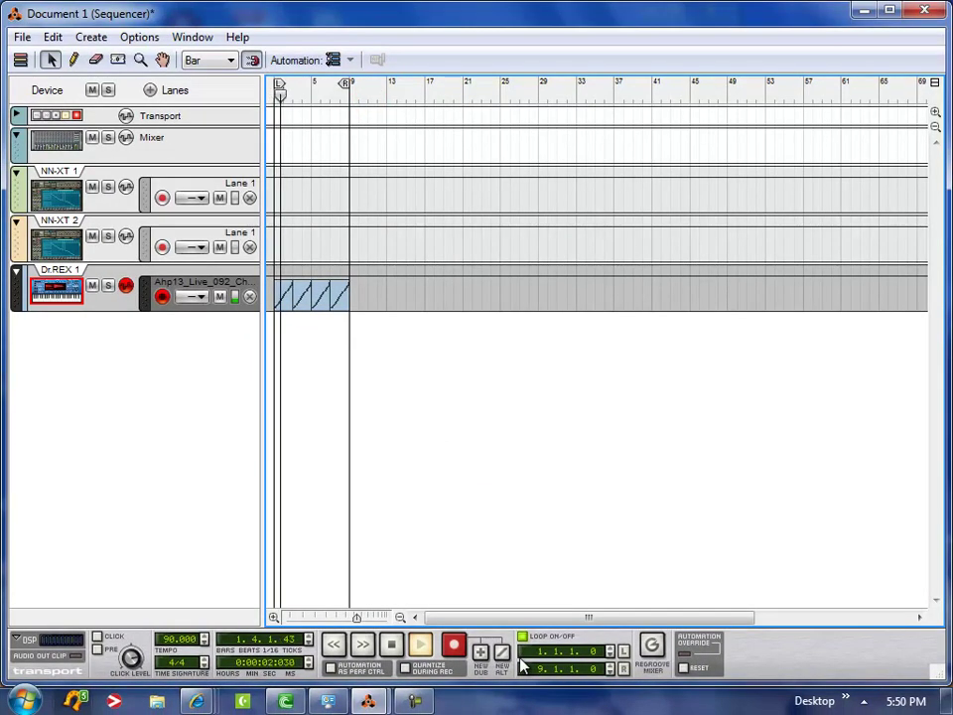
# Record guitar notes on the NN-XT 2 track over the eight-bar loop.
pyautogui.click(119, 250)
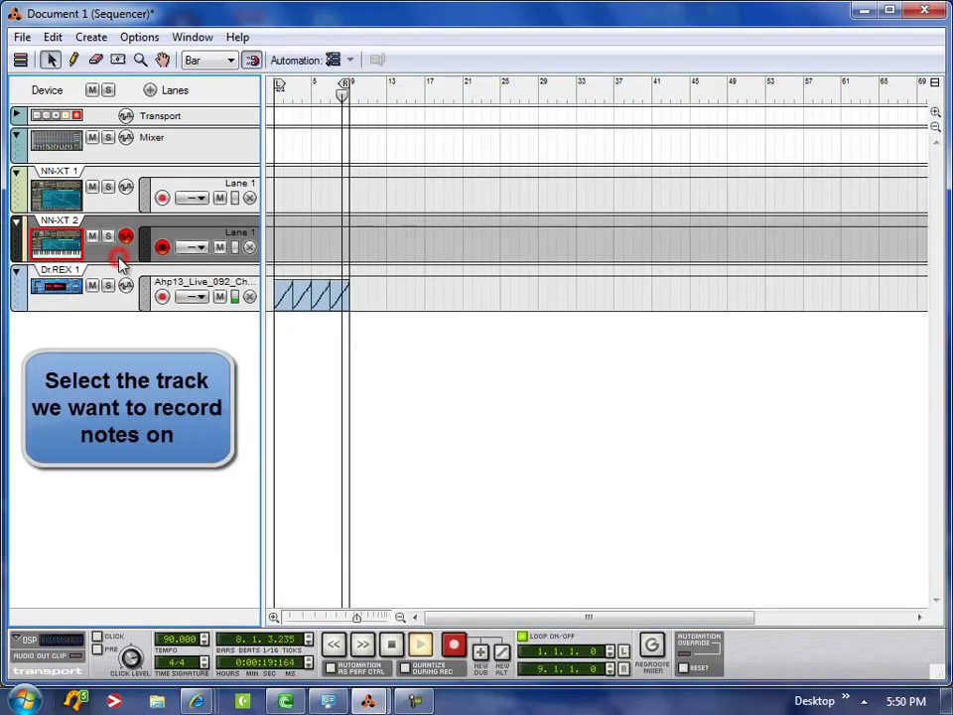
pyautogui.click(454, 647)
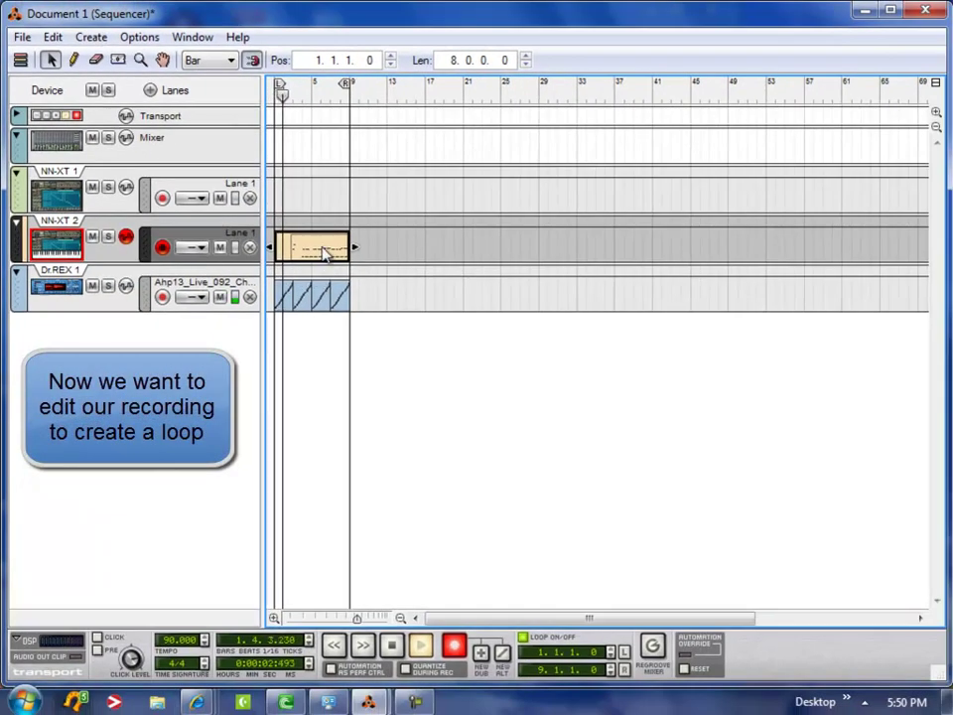
# Trim the recorded NN-XT 2 clip so it starts at bar 6, and delete the leftover empty clip spanning bars 3 to 5.
pyautogui.doubleClick(323, 249)
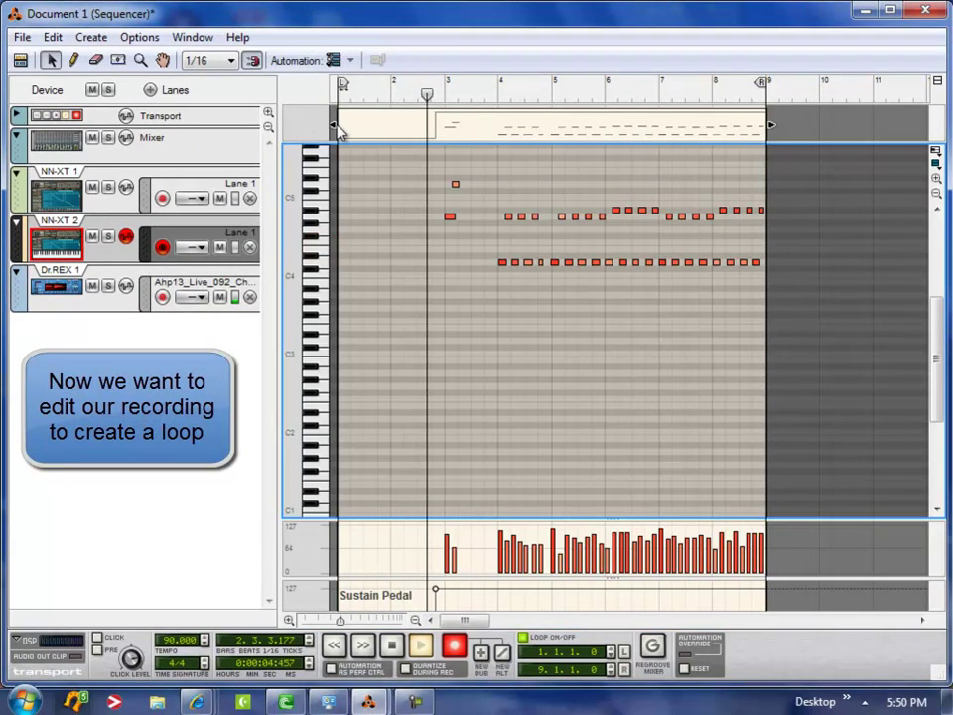
pyautogui.moveTo(334, 124); pyautogui.dragTo(622, 141)
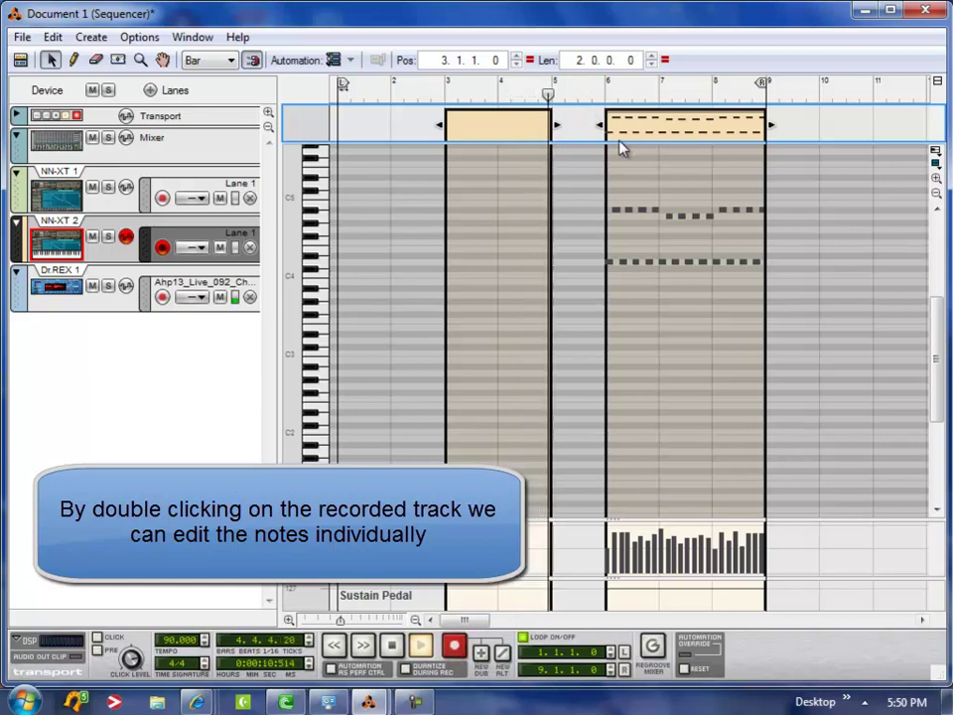
pyautogui.click(535, 131)
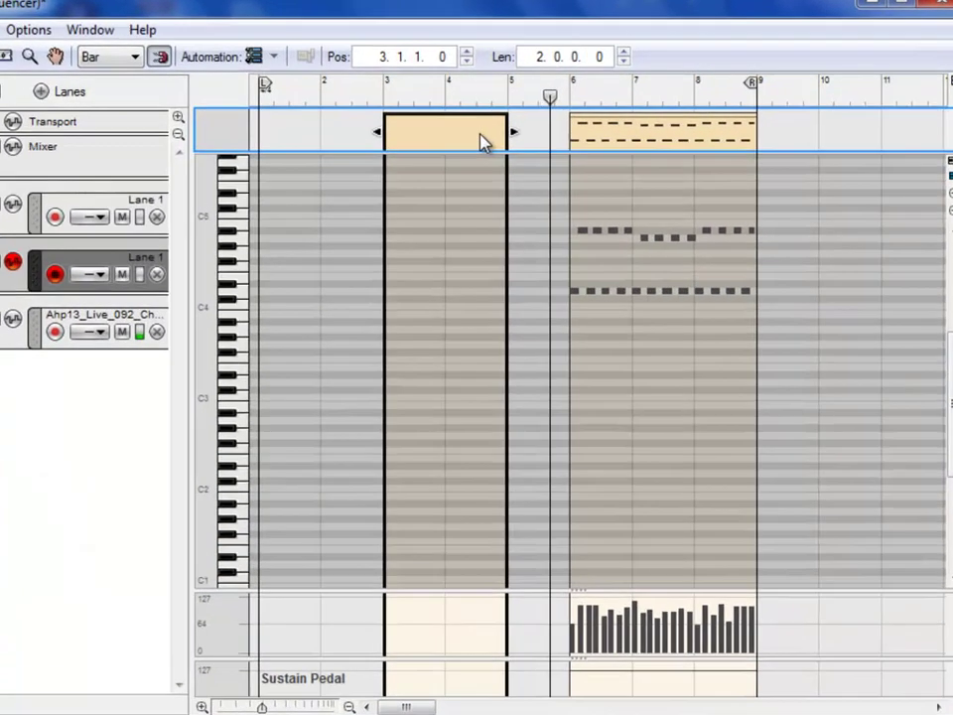
pyautogui.press('Delete')
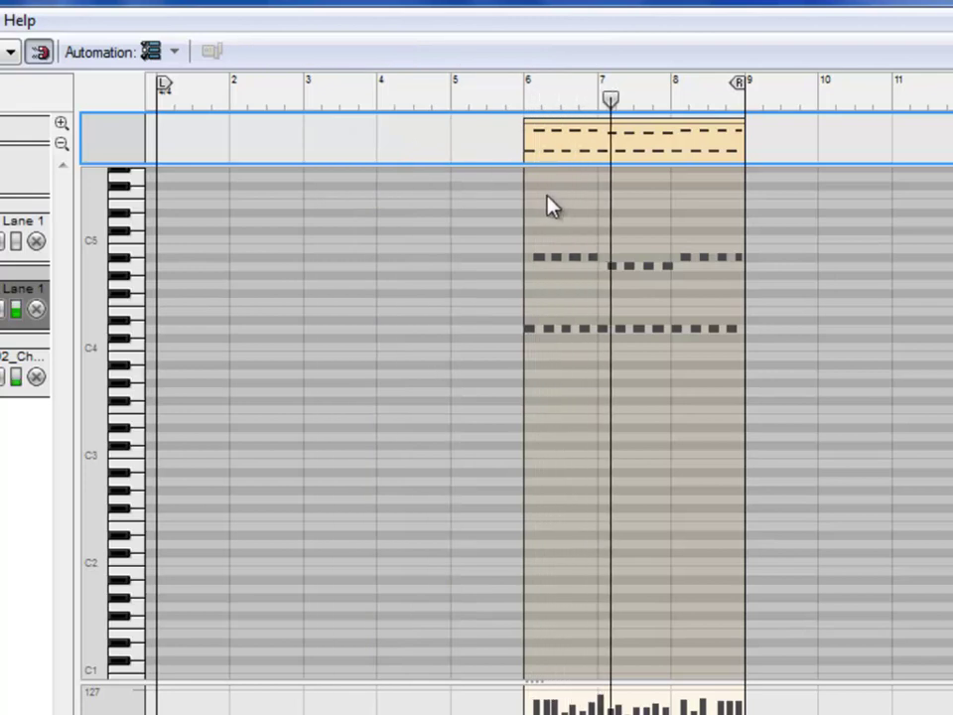
# Delete the unwanted NN-XT 2 notes that lie before the clip's start at bar 6.
pyautogui.click(530, 145)
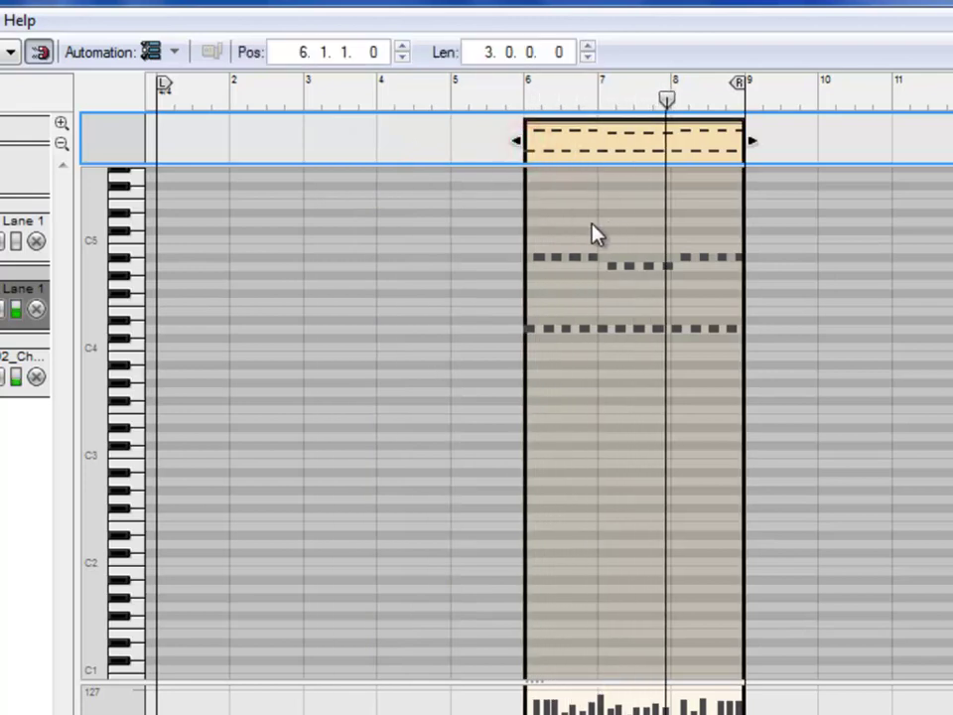
pyautogui.moveTo(532, 220); pyautogui.dragTo(549, 350)
pyautogui.moveTo(532, 230); pyautogui.dragTo(570, 274)
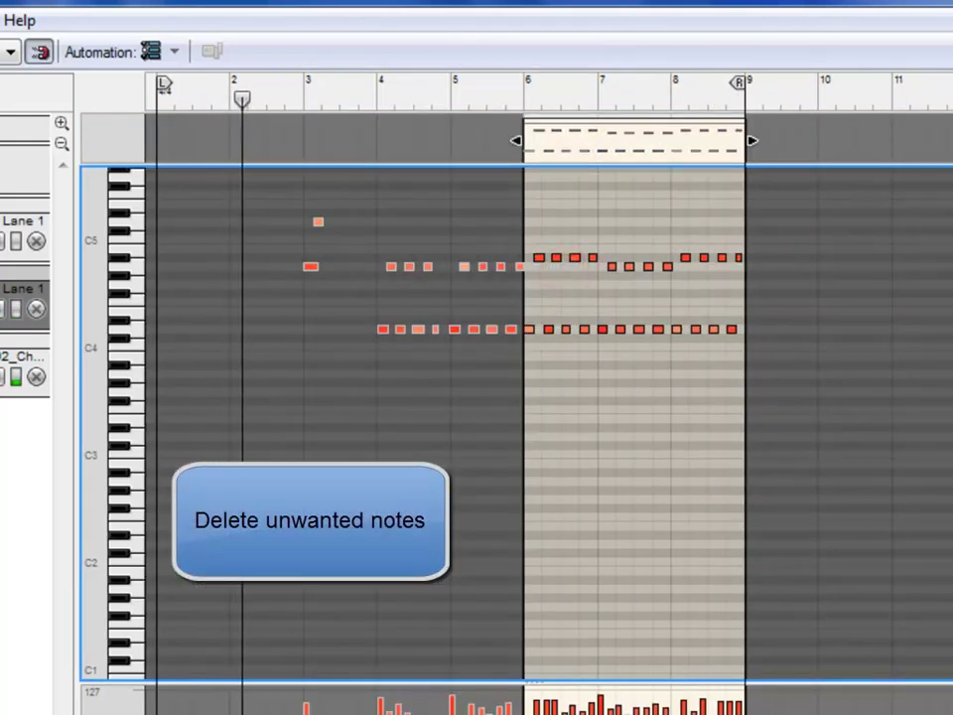
pyautogui.moveTo(290, 209); pyautogui.dragTo(526, 384)
pyautogui.press('Delete')
# Quantize the notes in the NN-XT 2 clip, and delete the leftover notes in bar 6.
pyautogui.moveTo(499, 228); pyautogui.dragTo(738, 356)
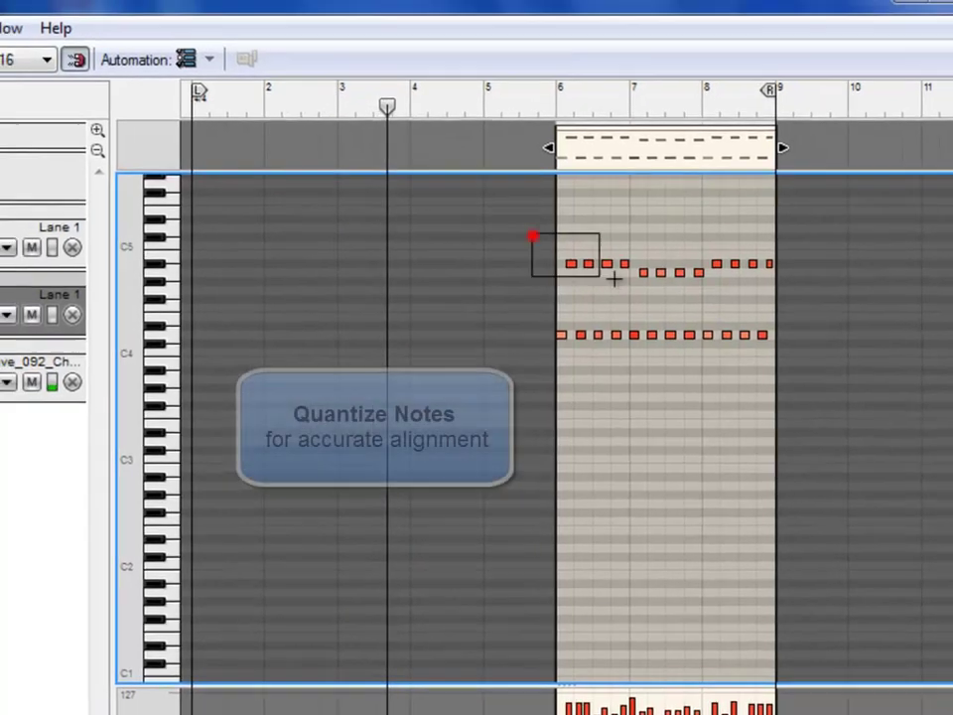
pyautogui.moveTo(845, 374); pyautogui.dragTo(845, 375)
pyautogui.rightClick(757, 287)
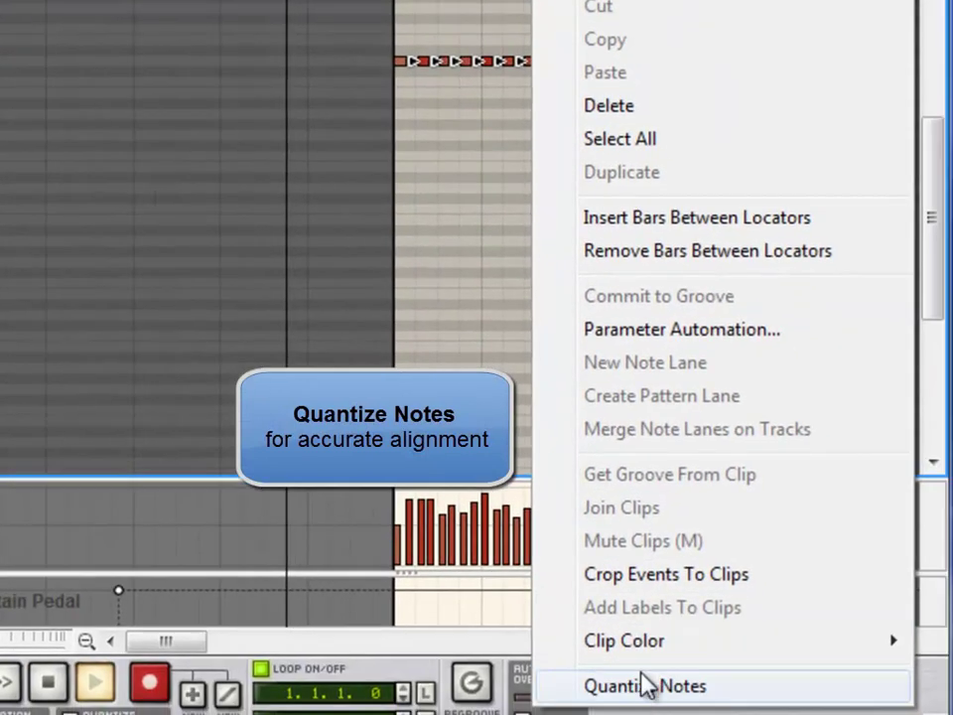
pyautogui.click(645, 684)
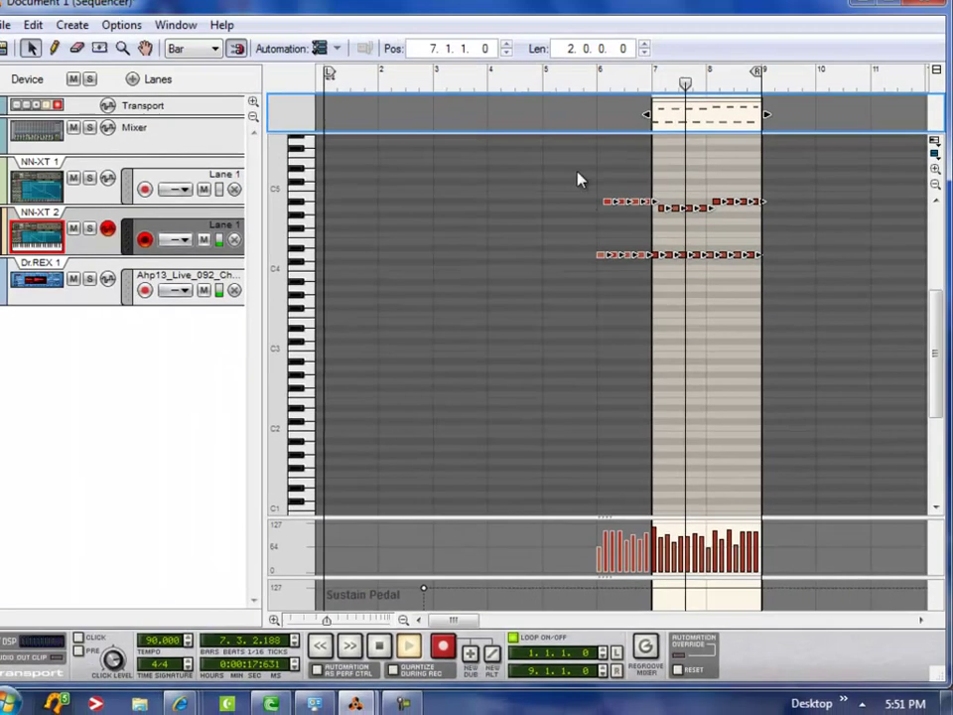
pyautogui.moveTo(581, 168); pyautogui.dragTo(657, 304)
pyautogui.press('Delete')
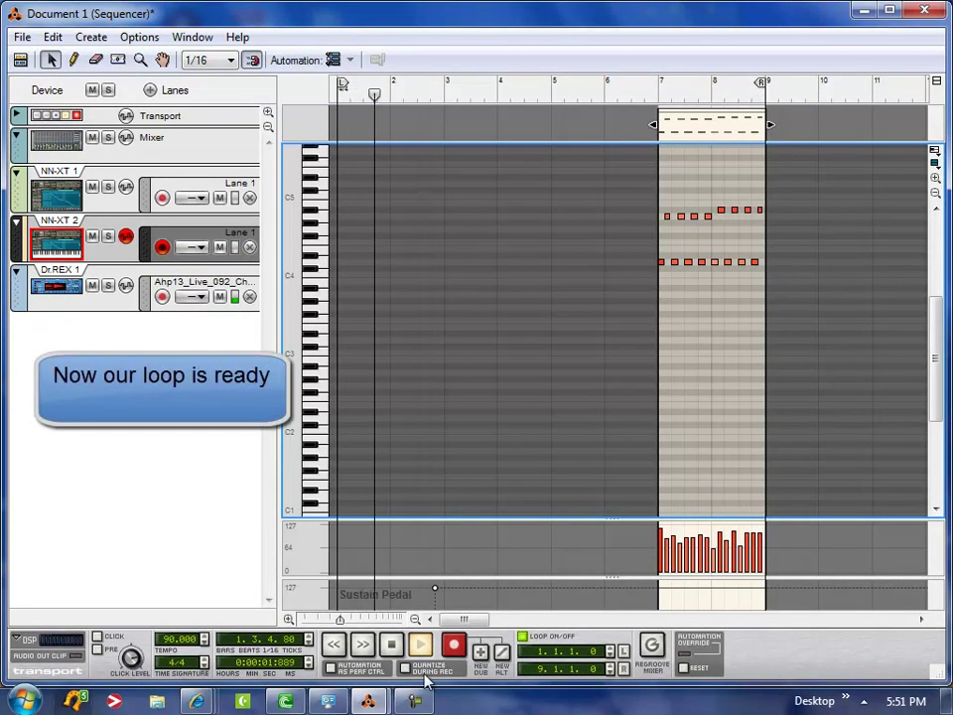
# Move the two-bar NN-XT 2 clip to bar 1 in arrange view and paste three copies after it, filling the eight-bar loop.
pyautogui.click(22, 61)
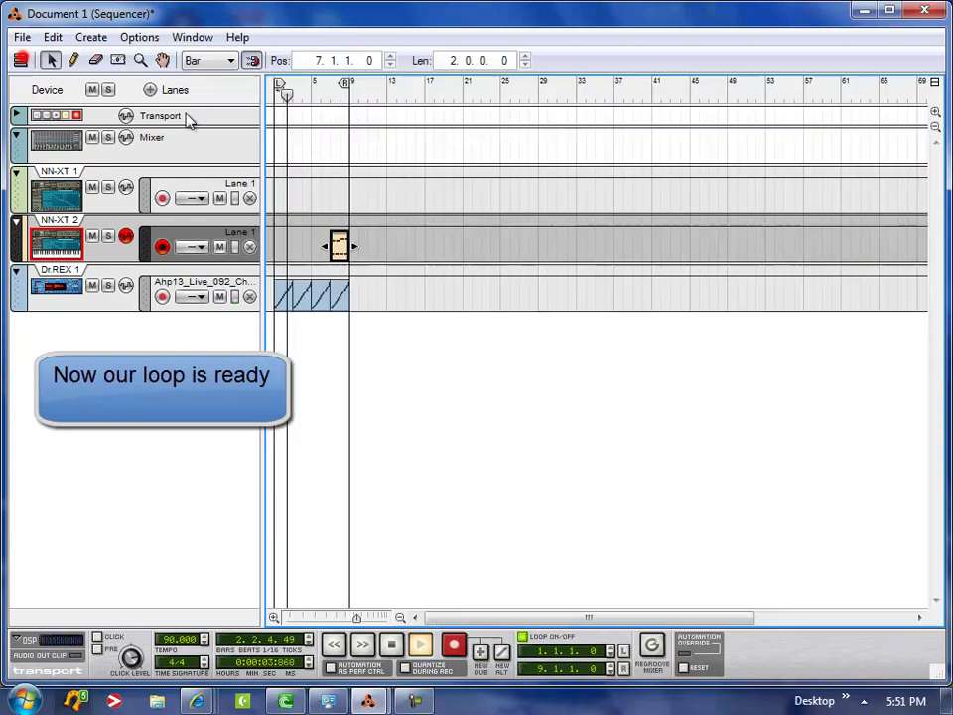
pyautogui.moveTo(337, 246); pyautogui.dragTo(284, 246)
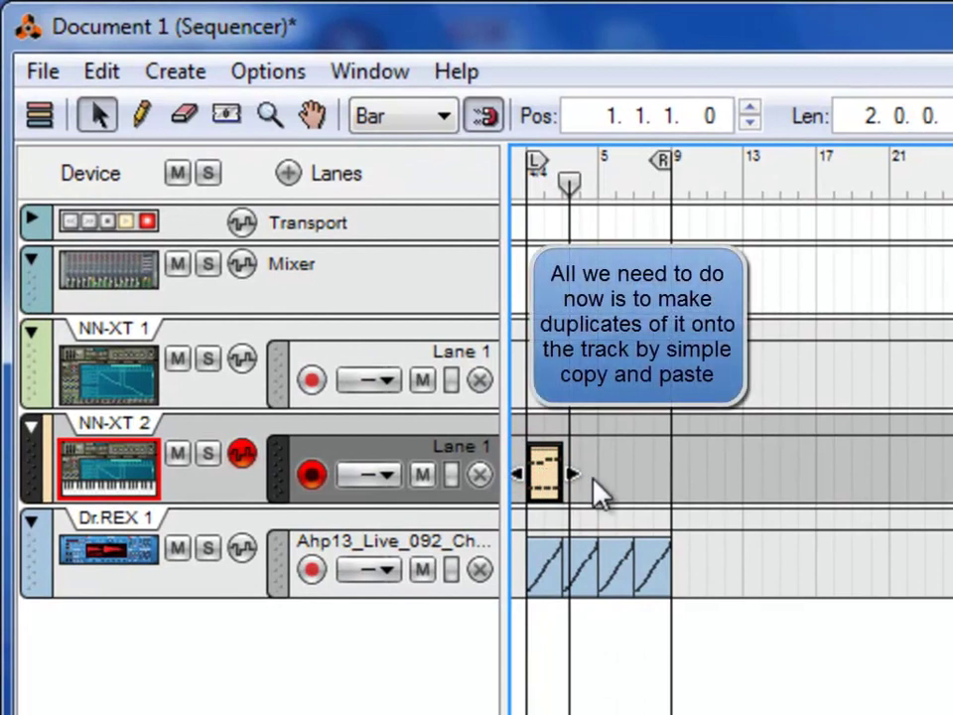
pyautogui.hotkey('ctrl', 'c')
pyautogui.hotkey('ctrl', 'v')
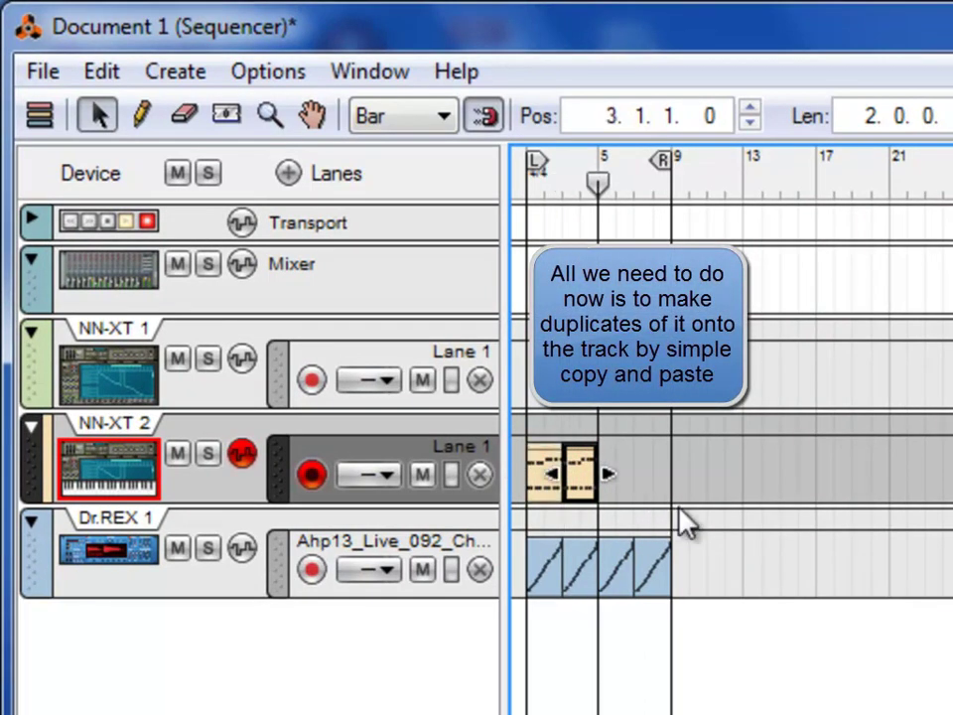
pyautogui.hotkey('ctrl', 'v')
pyautogui.hotkey('ctrl', 'v')
# Record a chord part on the NN-XT 1 track over the eight-bar loop, and open the recorded clip for note editing.
pyautogui.moveTo(673, 181); pyautogui.dragTo(527, 182)
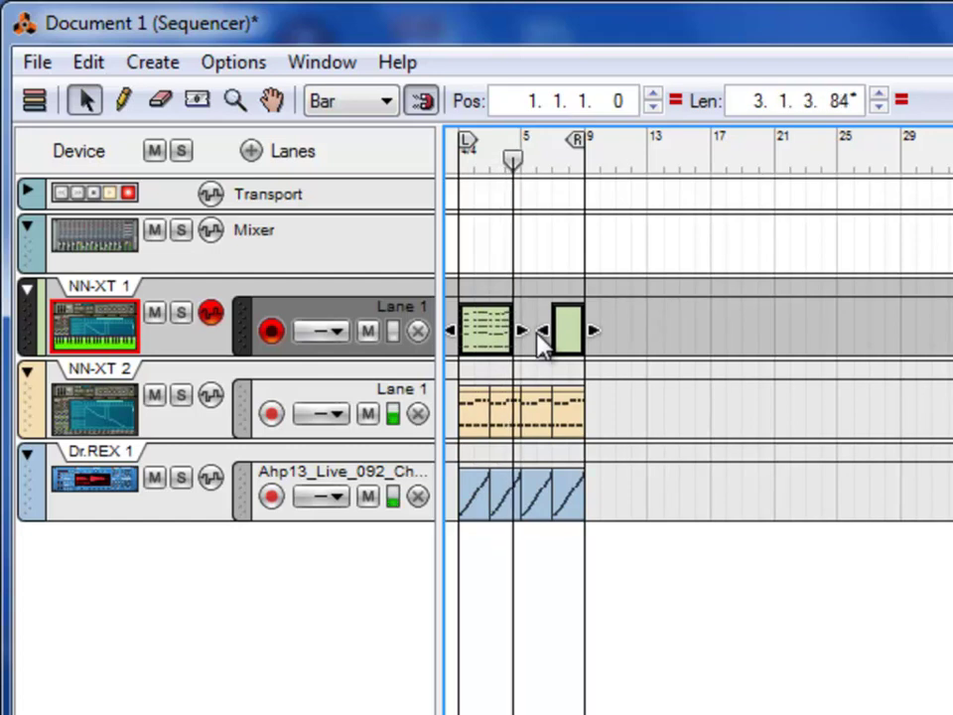
pyautogui.moveTo(539, 341); pyautogui.dragTo(539, 342)
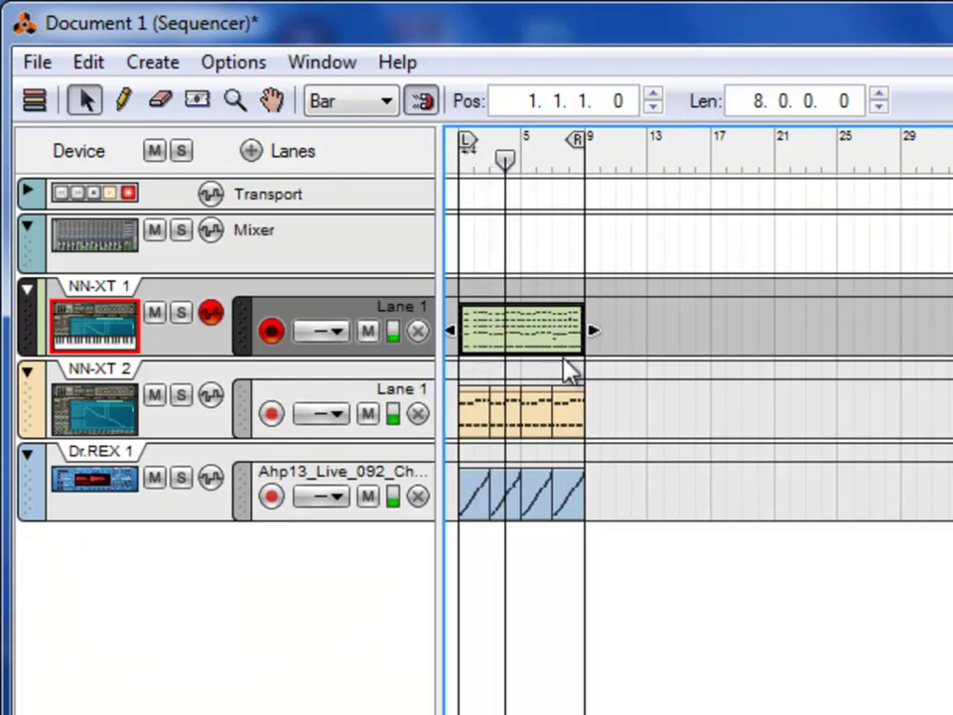
pyautogui.doubleClick(538, 338)
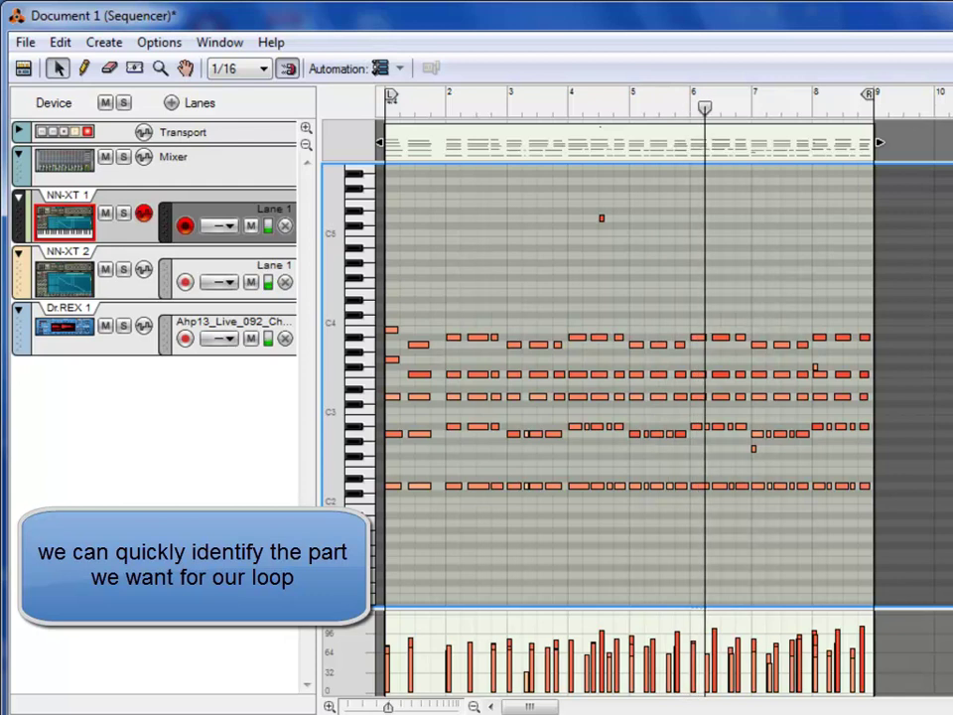
pyautogui.moveTo(404, 268); pyautogui.dragTo(508, 440)
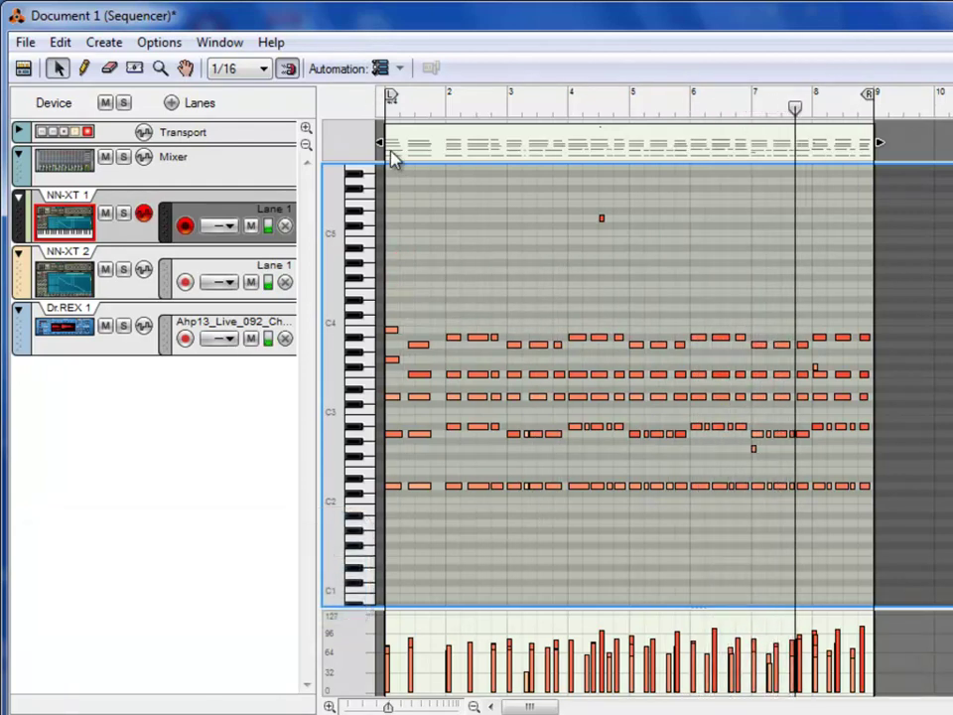
# Trim the NN-XT 1 clip to a two-bar section running from bar 5 to bar 7.
pyautogui.click(381, 145)
pyautogui.moveTo(380, 145); pyautogui.dragTo(587, 170)
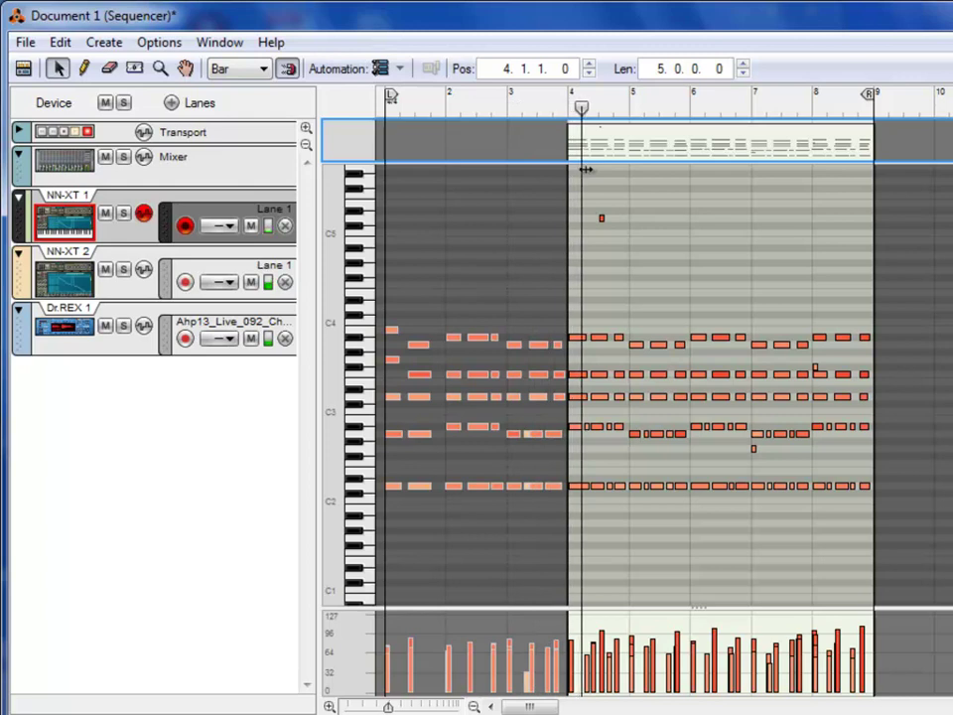
pyautogui.moveTo(624, 173); pyautogui.dragTo(643, 169)
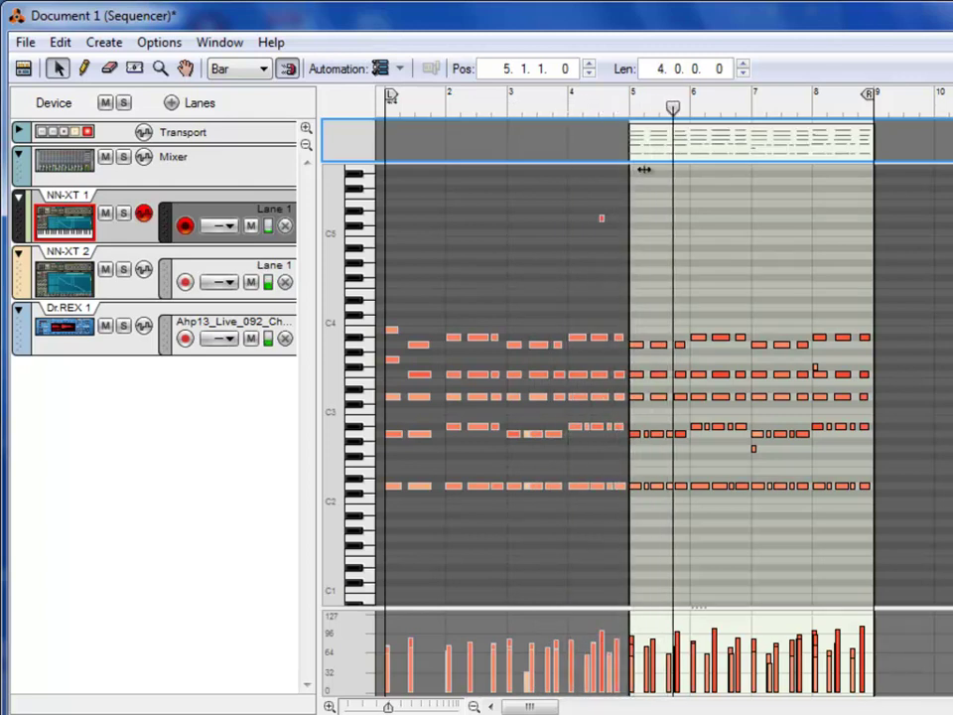
pyautogui.moveTo(881, 141); pyautogui.dragTo(752, 142)
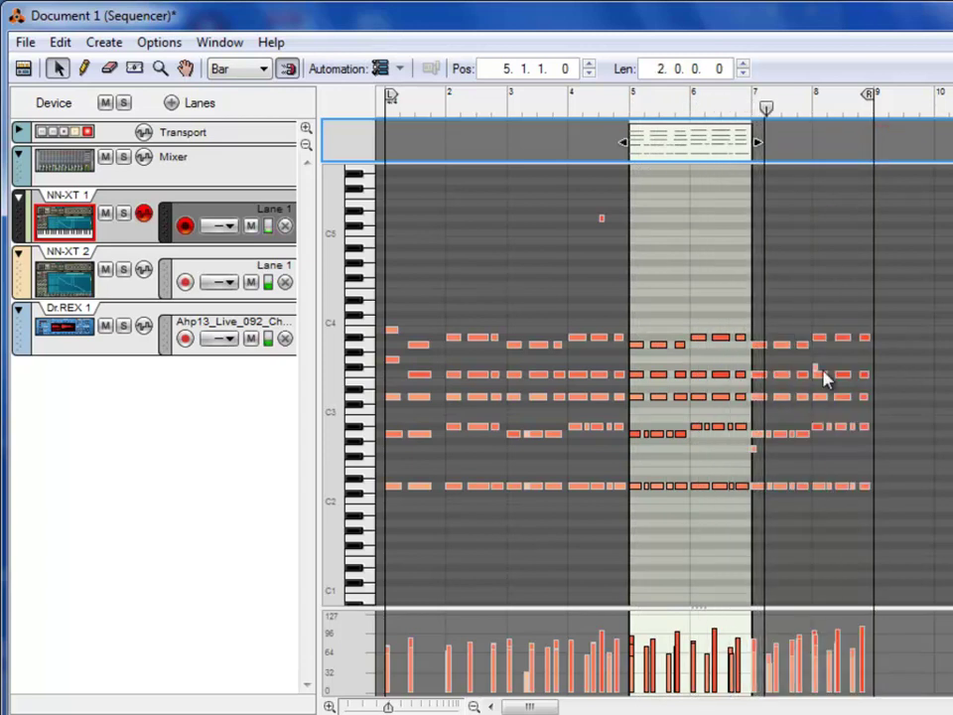
pyautogui.moveTo(641, 276); pyautogui.dragTo(747, 549)
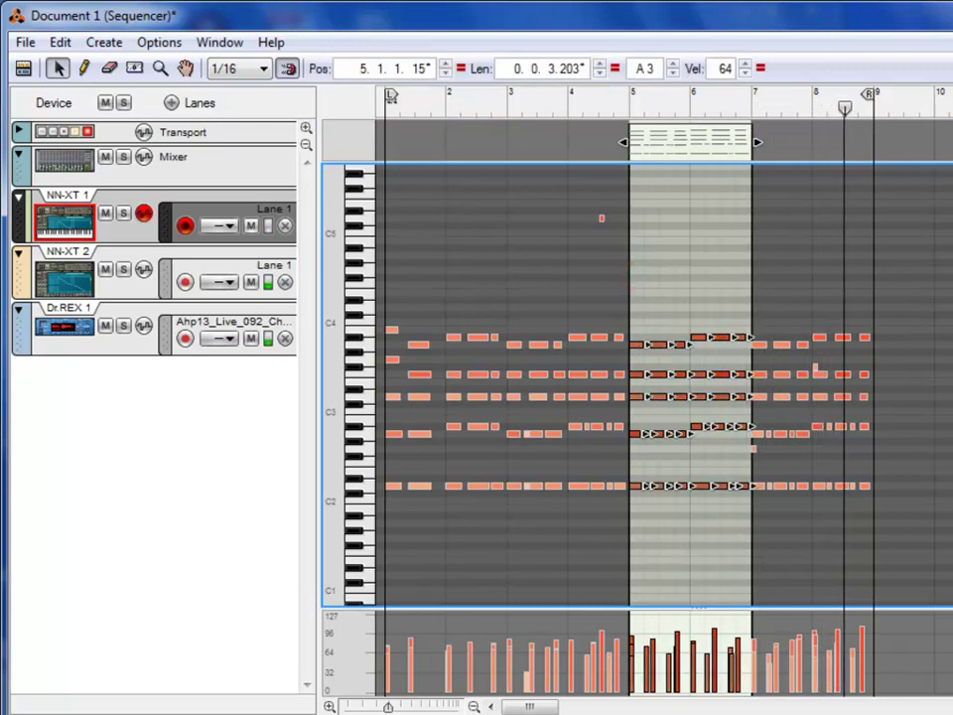
pyautogui.rightClick(648, 355)
pyautogui.click(394, 275)
# Delete all NN-XT 1 notes outside the clip, both before bar 5 and after bar 7.
pyautogui.moveTo(385, 247); pyautogui.dragTo(628, 560)
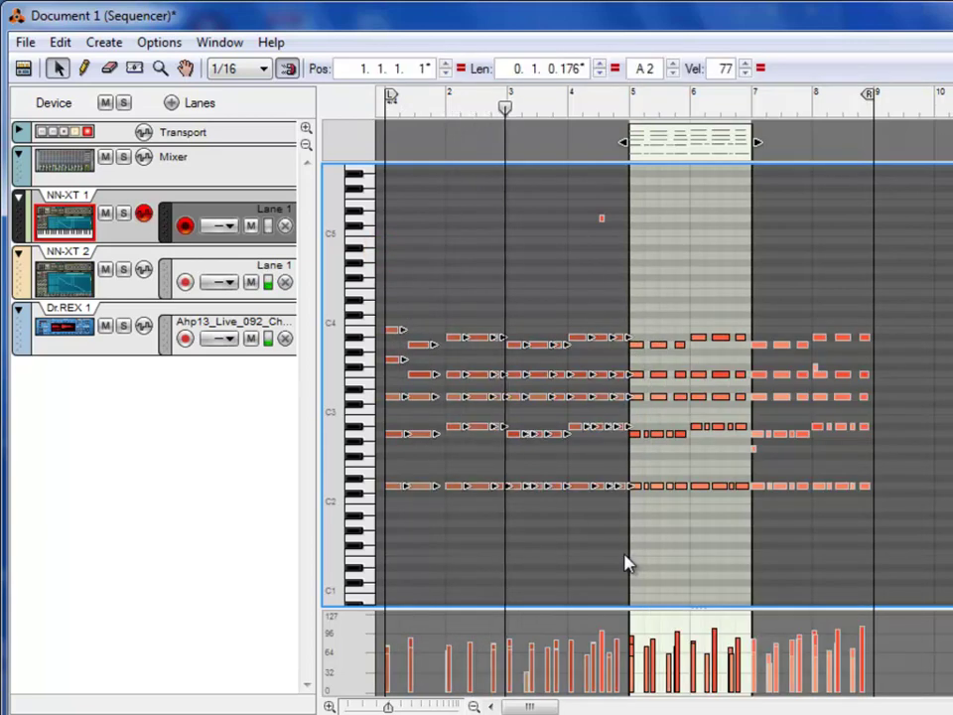
pyautogui.press('Delete')
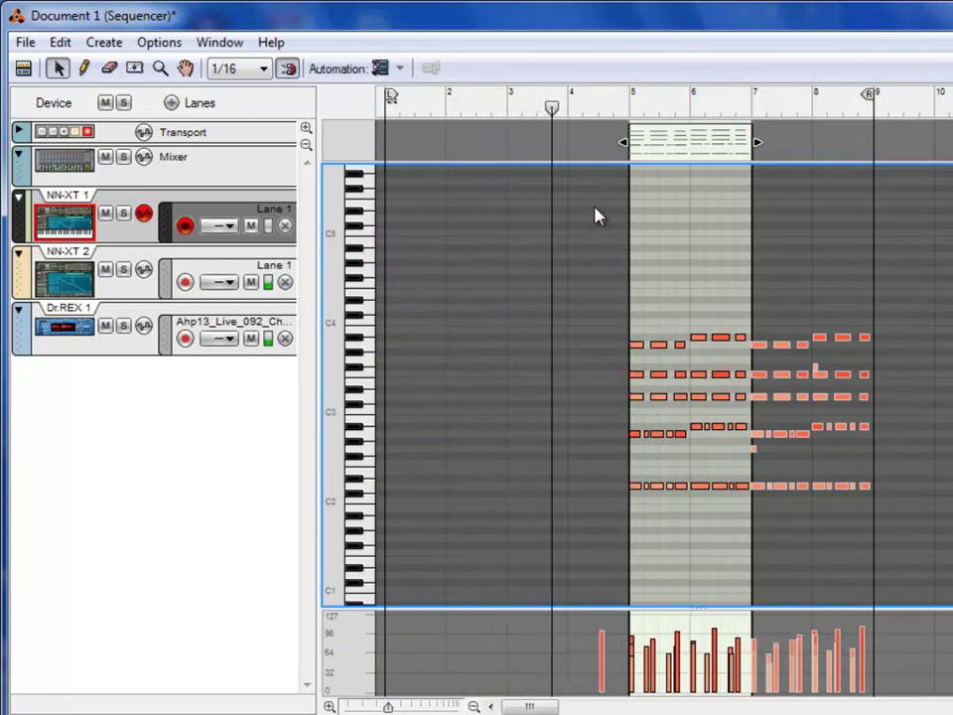
pyautogui.moveTo(577, 217); pyautogui.dragTo(613, 256)
pyautogui.press('Delete')
pyautogui.moveTo(752, 296); pyautogui.dragTo(879, 533)
pyautogui.press('Delete')
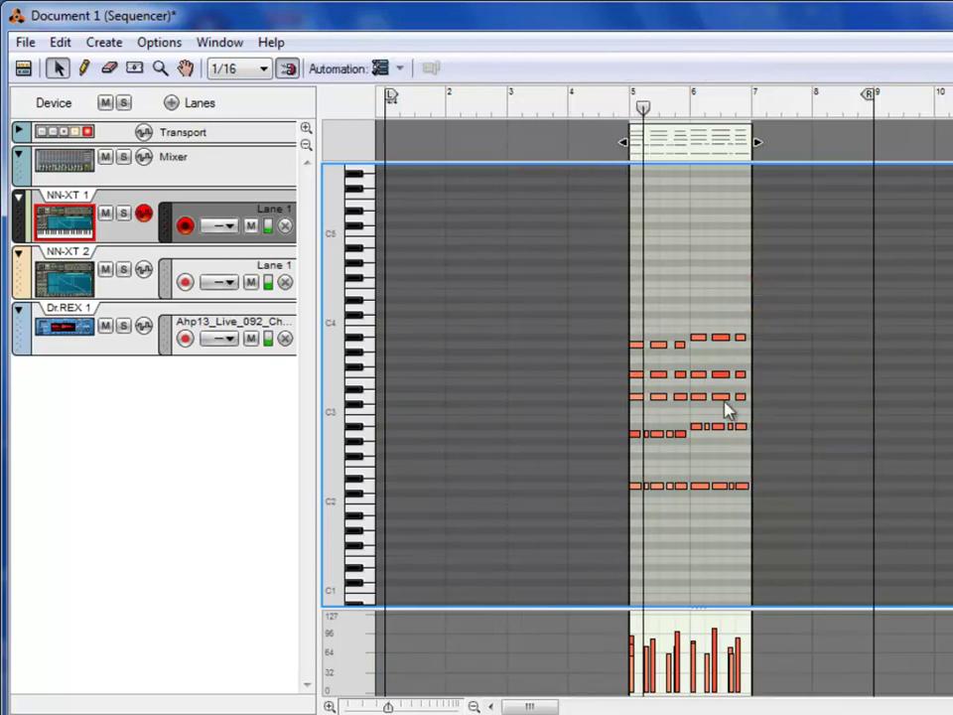
# Quantize all the remaining notes in the NN-XT 1 clip.
pyautogui.moveTo(635, 261); pyautogui.dragTo(777, 528)
pyautogui.rightClick(663, 344)
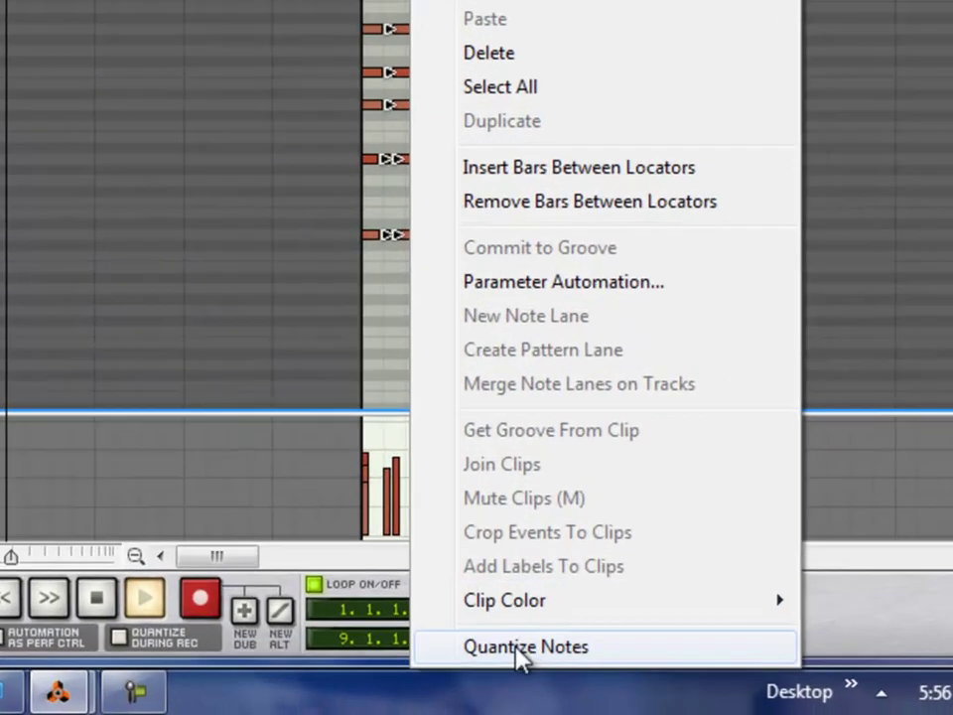
pyautogui.click(675, 714)
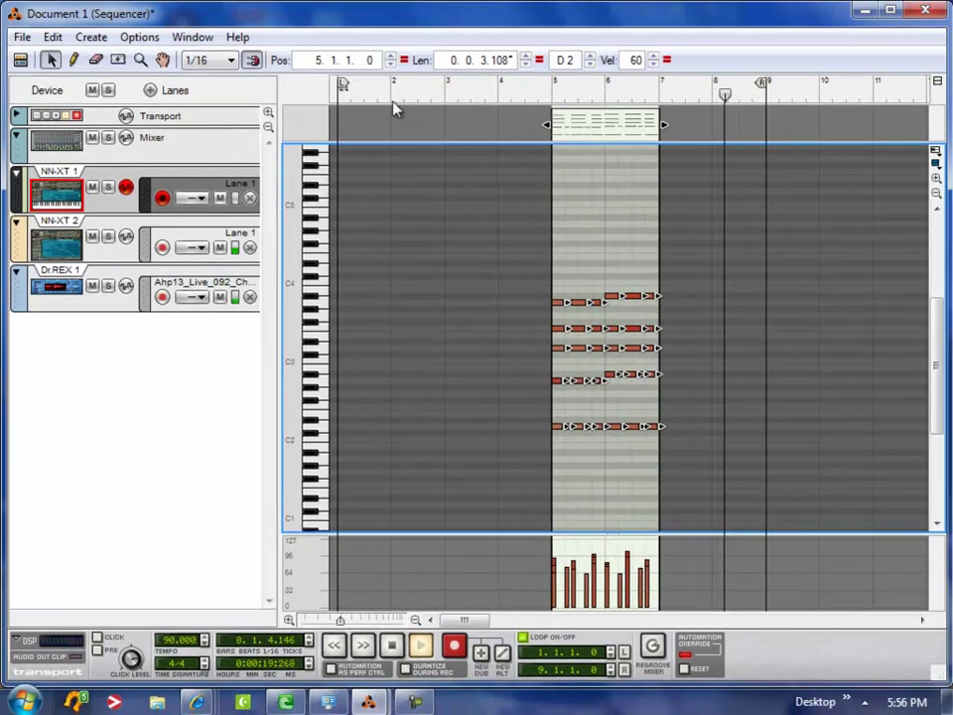
# Return to arrange view and move the two-bar NN-XT 1 clip to bar 1.
pyautogui.click(20, 60)
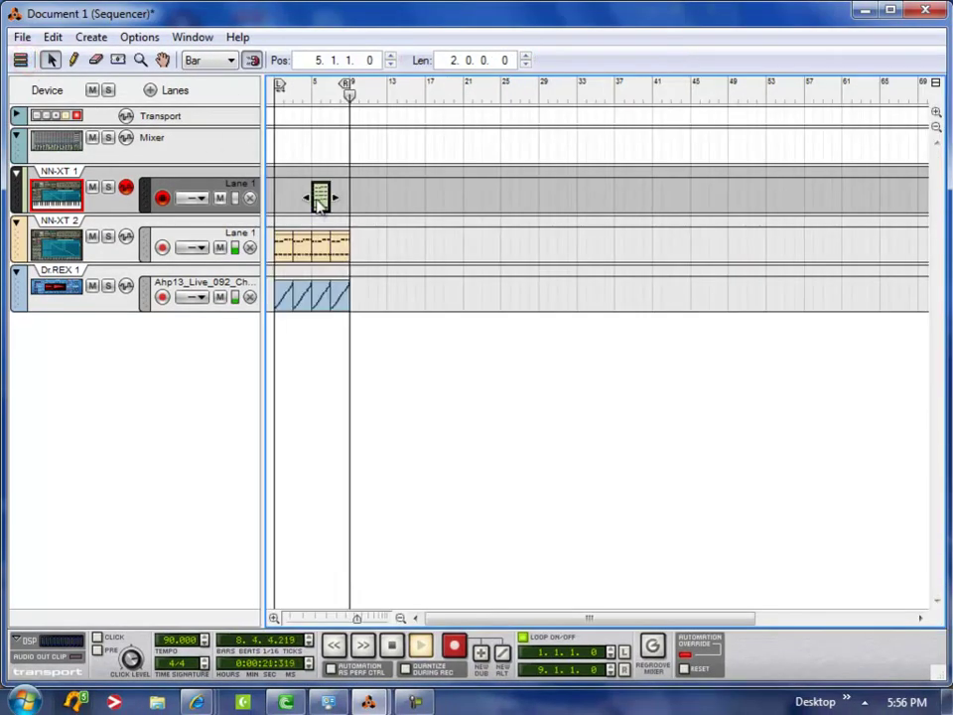
pyautogui.moveTo(320, 204); pyautogui.dragTo(284, 204)
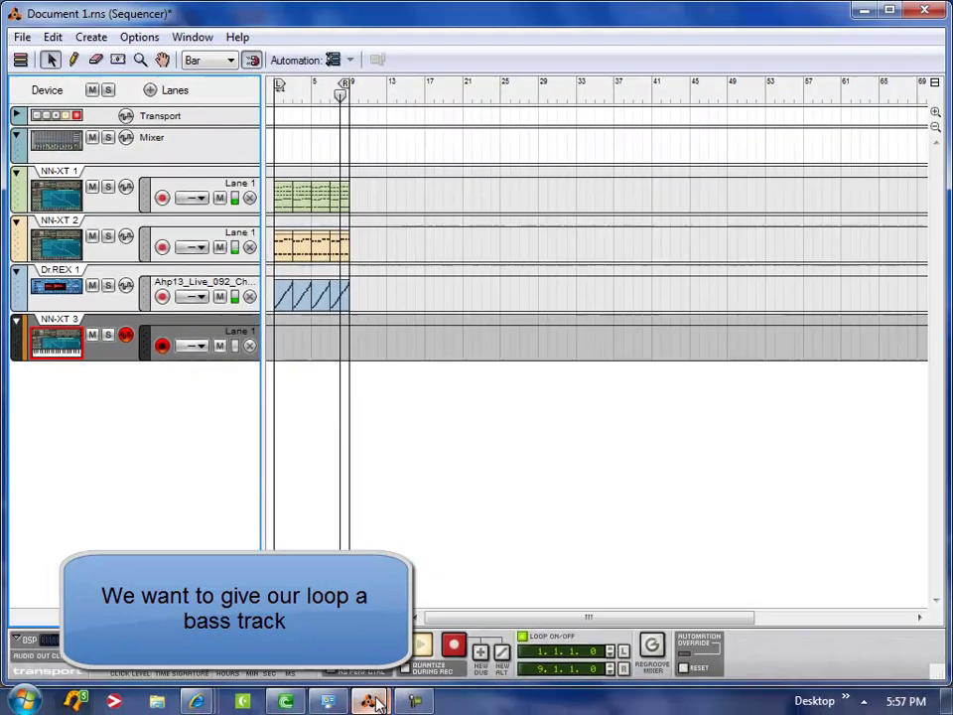
# Load the FingerBass 1.0.sxt patch into the NN-XT 3 sampler.
pyautogui.moveTo(373, 698)
pyautogui.click(248, 513)
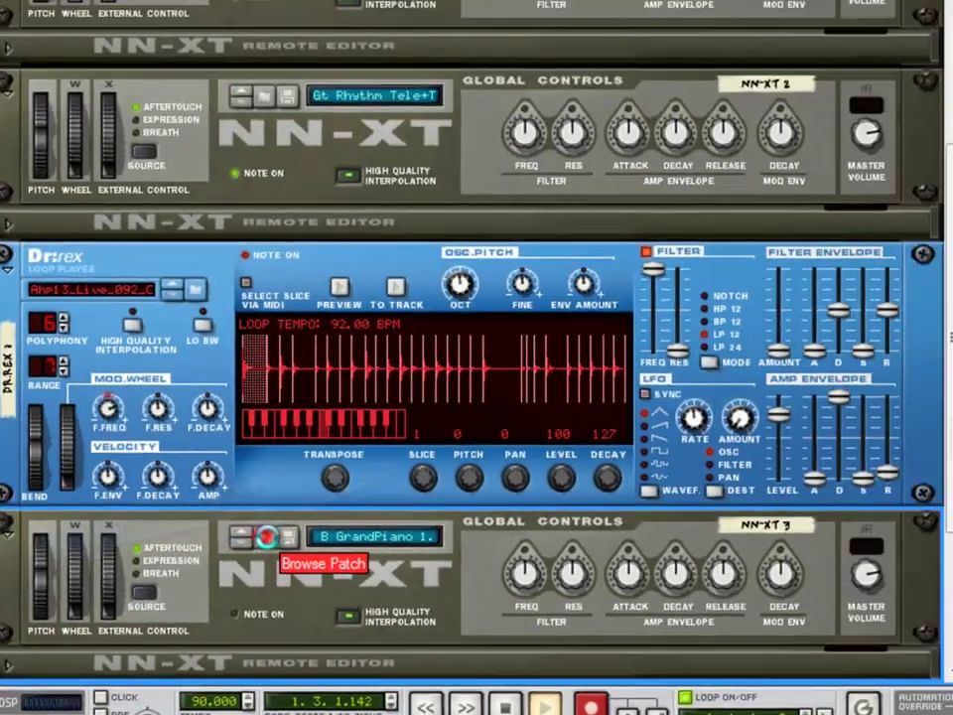
pyautogui.click(408, 459)
pyautogui.moveTo(893, 239); pyautogui.dragTo(886, 194)
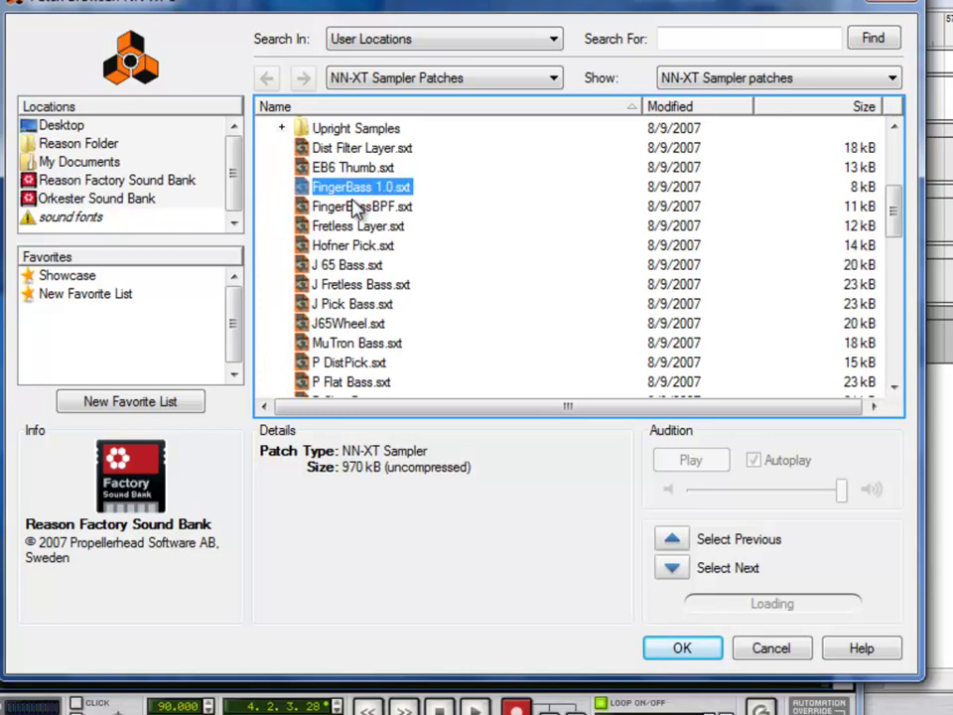
pyautogui.click(688, 649)
# Show the sequencer, record a bass line on the NN-XT 3 track over the eight-bar loop, and open its clip for editing.
pyautogui.press('F7')
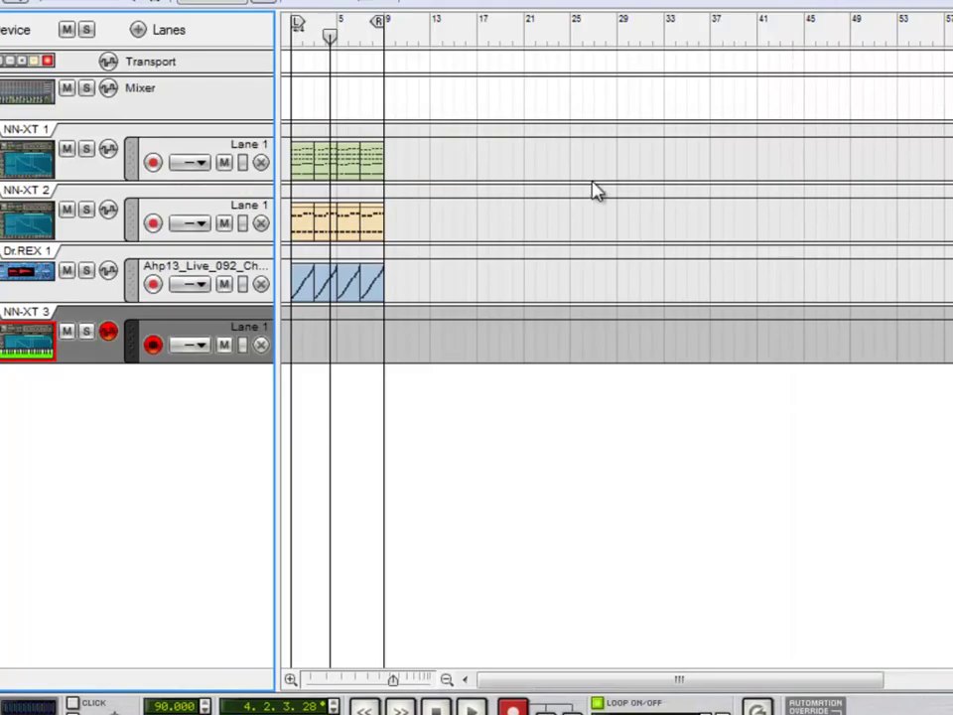
pyautogui.press('space')
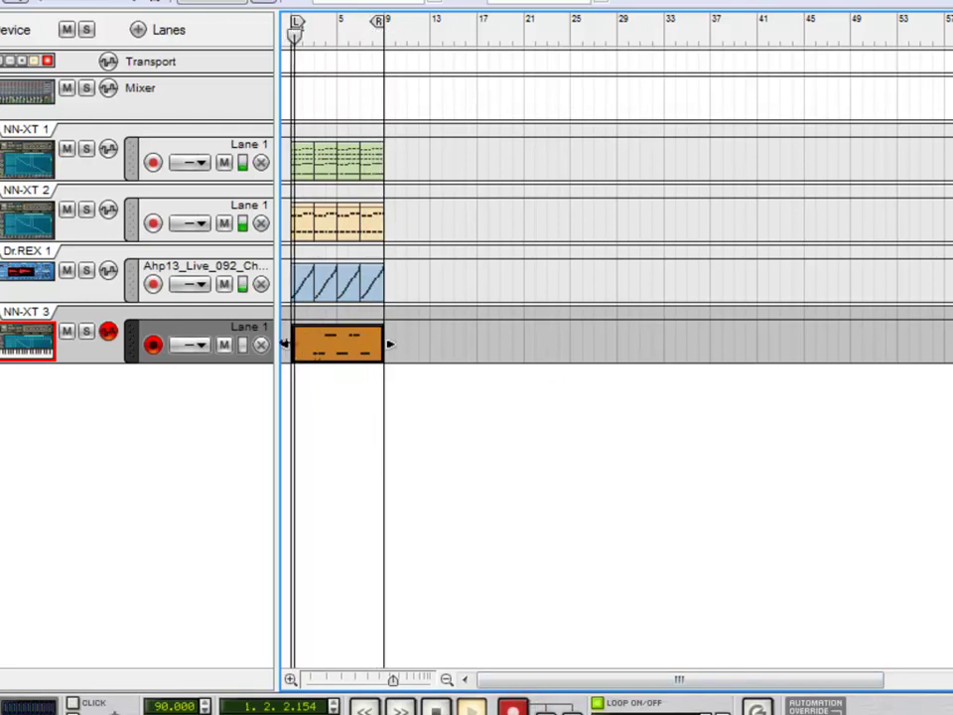
pyautogui.doubleClick(323, 350)
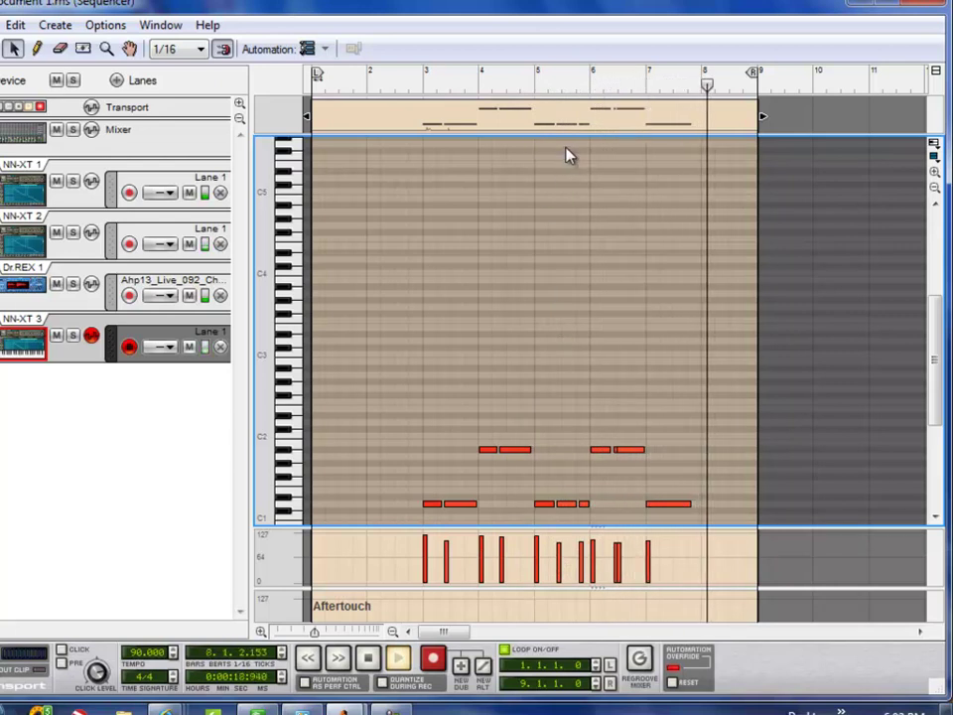
# Quantize all the recorded bass notes in the NN-XT 3 clip and deselect them.
pyautogui.moveTo(411, 368); pyautogui.dragTo(704, 319)
pyautogui.rightClick(386, 86)
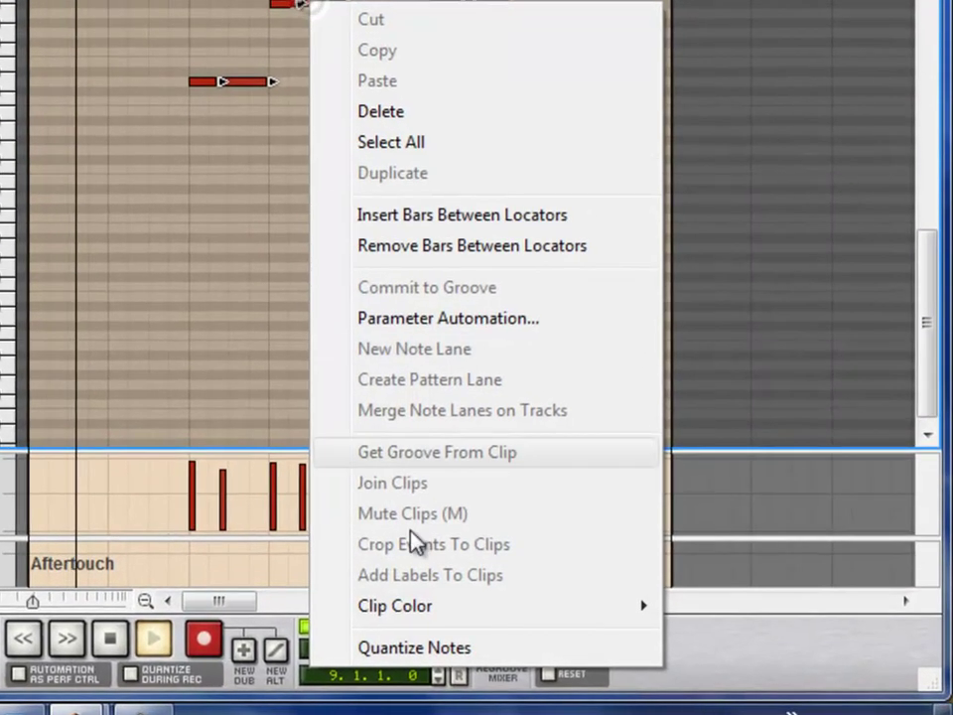
pyautogui.click(484, 651)
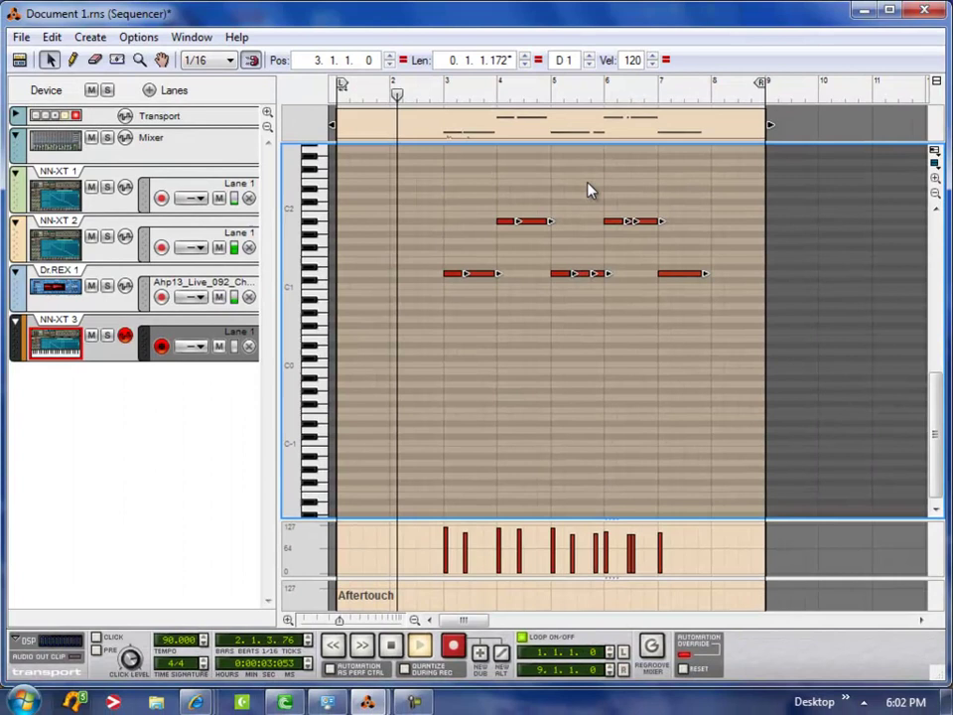
pyautogui.click(590, 185)
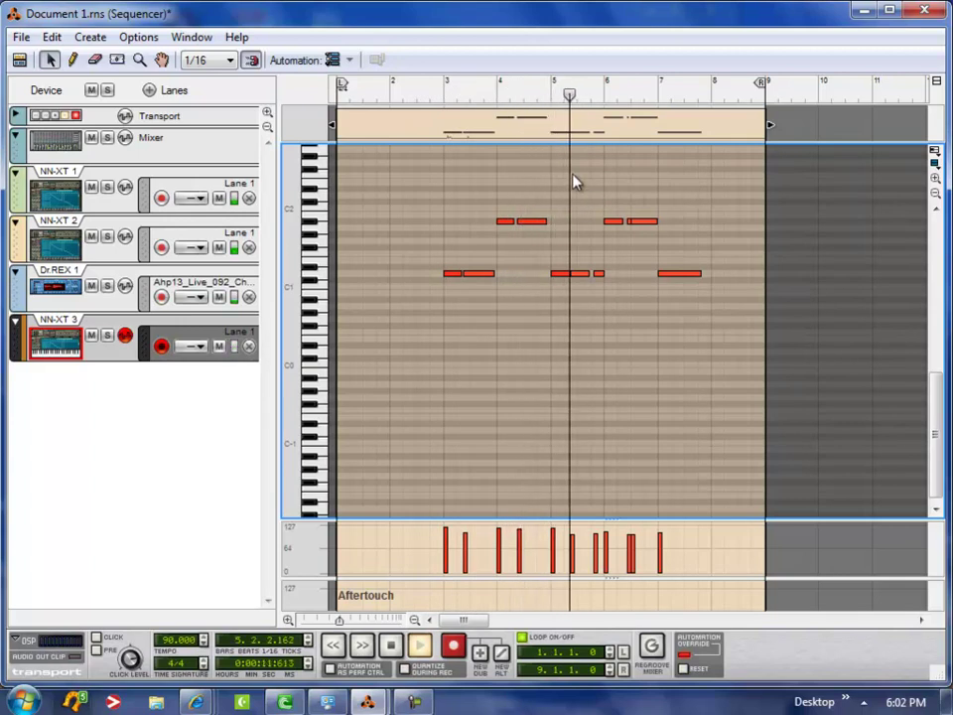
# Delete the NN-XT 3 bass notes from bar 5 onward.
pyautogui.moveTo(575, 167); pyautogui.dragTo(705, 347)
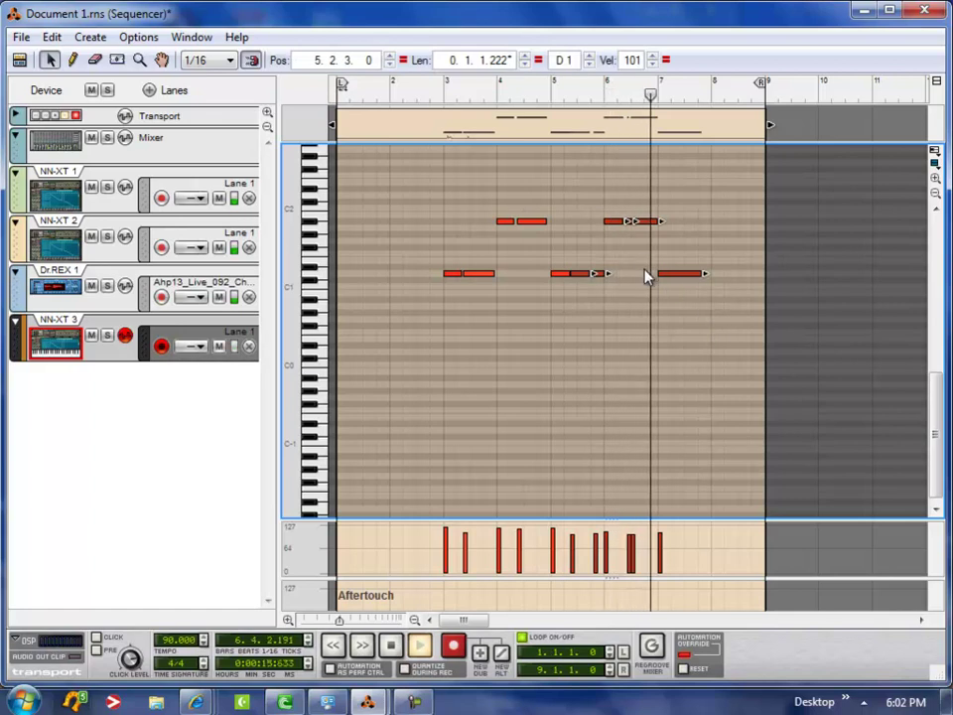
pyautogui.press('Delete')
pyautogui.press('Delete')
# Shorten the NN-XT 3 clip to end at bar 5, and trim the empty section from its start.
pyautogui.moveTo(772, 122); pyautogui.dragTo(511, 110)
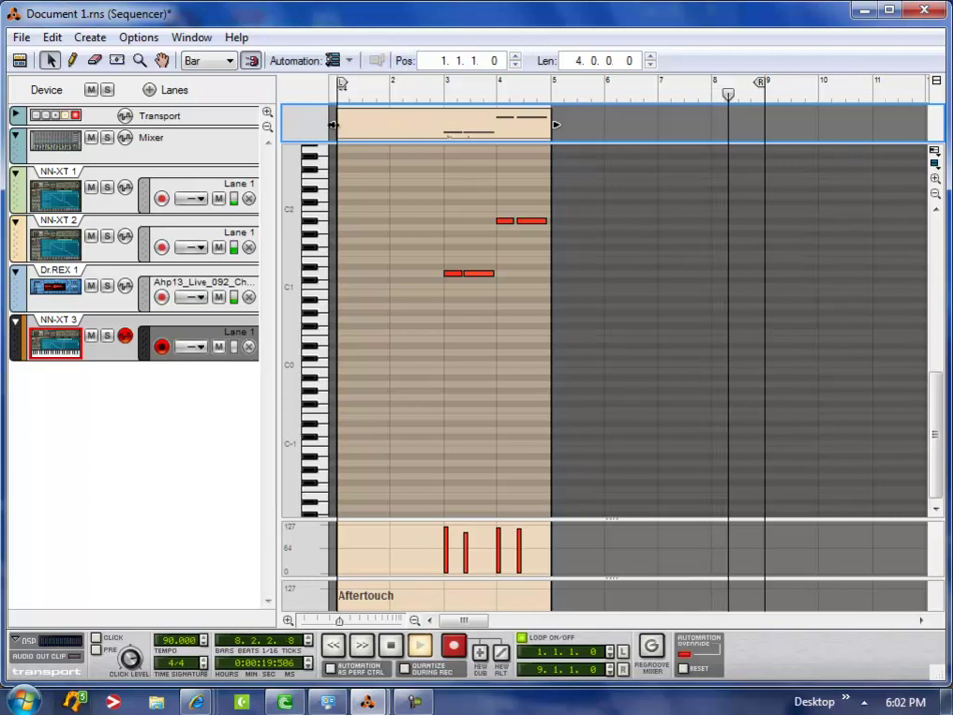
pyautogui.moveTo(335, 125); pyautogui.dragTo(393, 124)
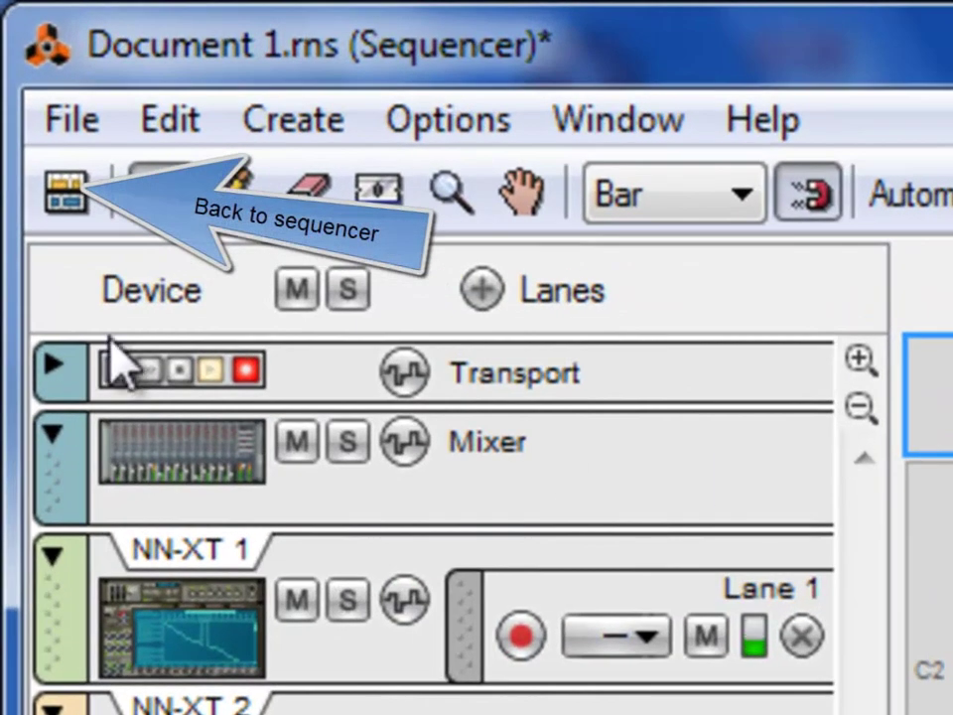
# Return to the arrangement, paste copies of the NN-XT 3 bass clip from bar 5 to bar 9, and delete the first NN-XT 1 clip.
pyautogui.click(62, 196)
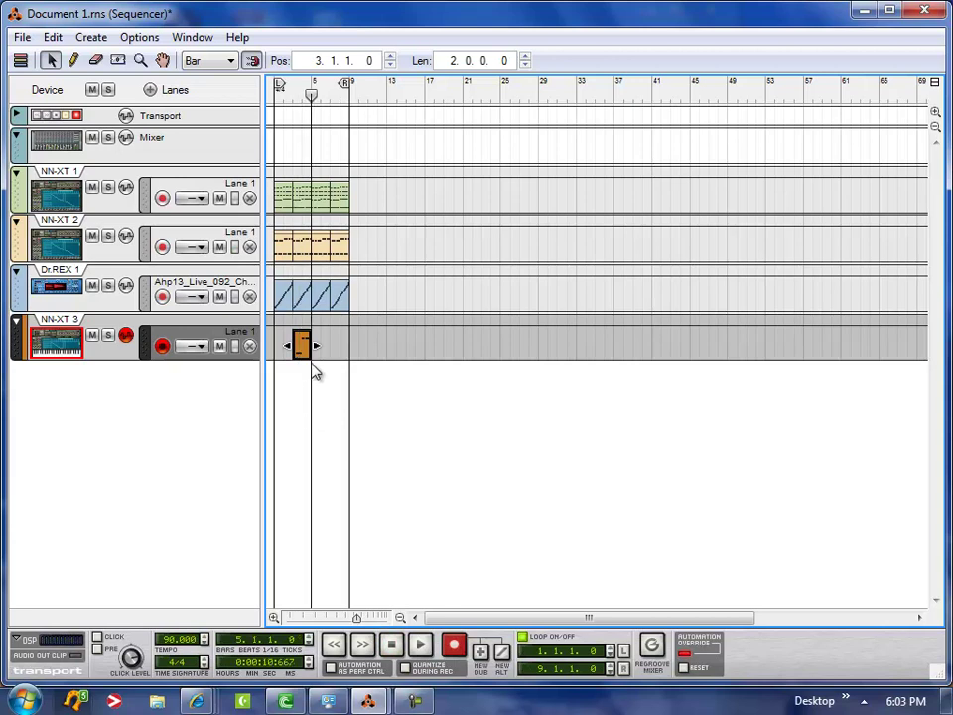
pyautogui.hotkey('ctrl', 'v')
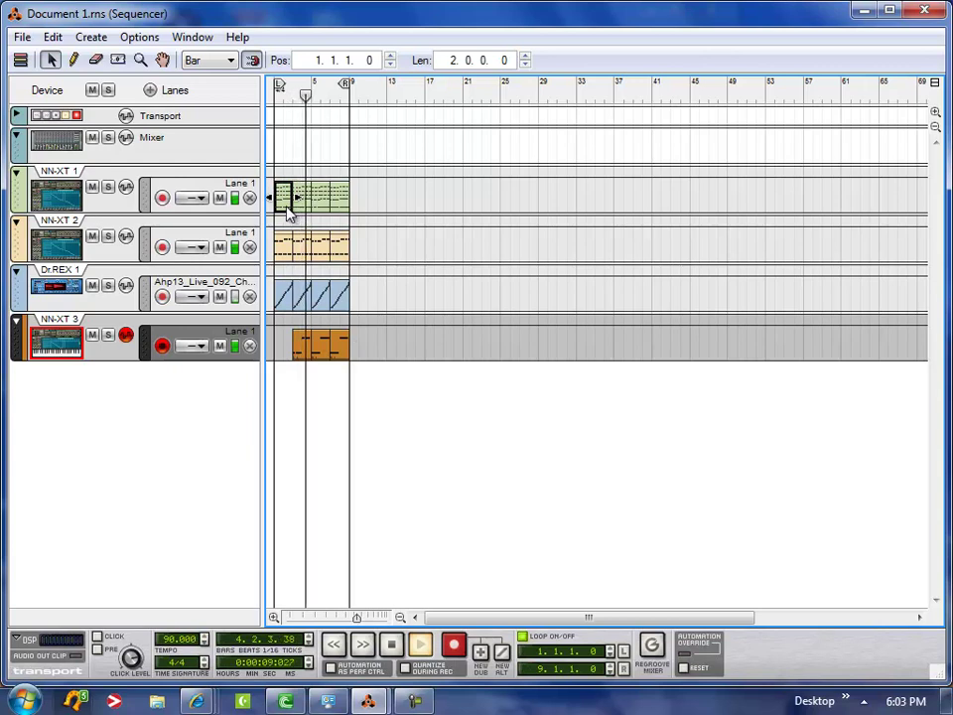
pyautogui.press('Delete')
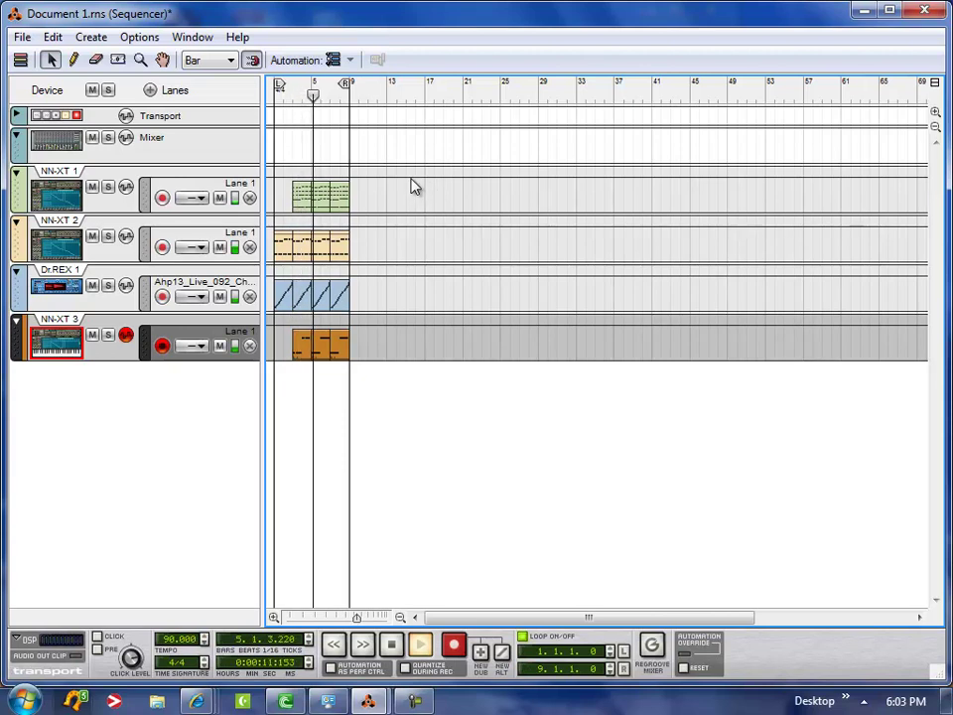
pyautogui.click(20, 60)
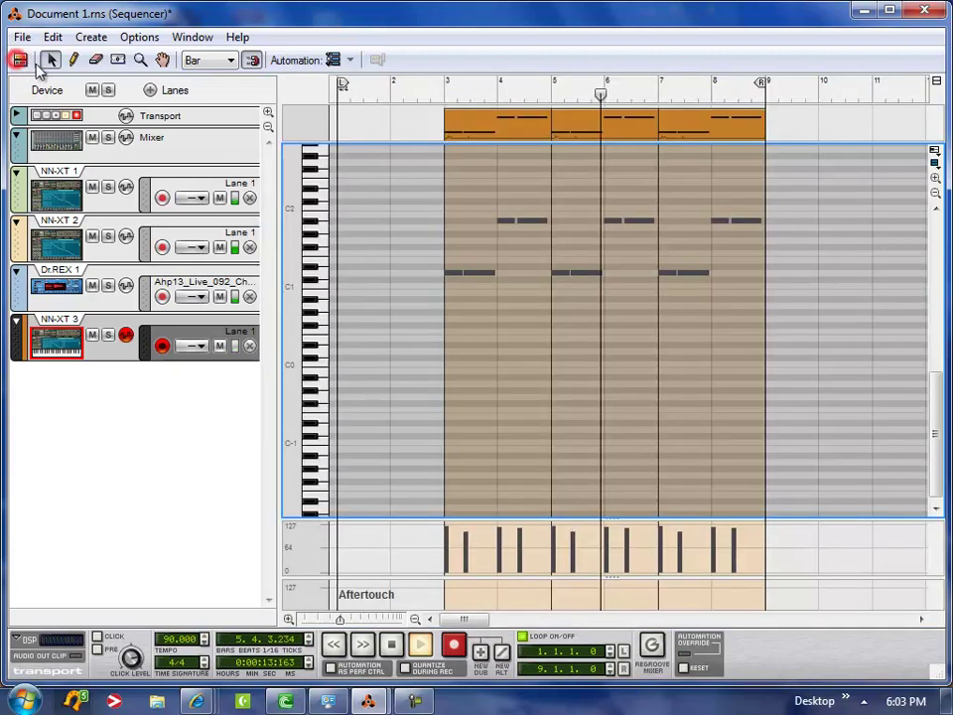
pyautogui.click(20, 59)
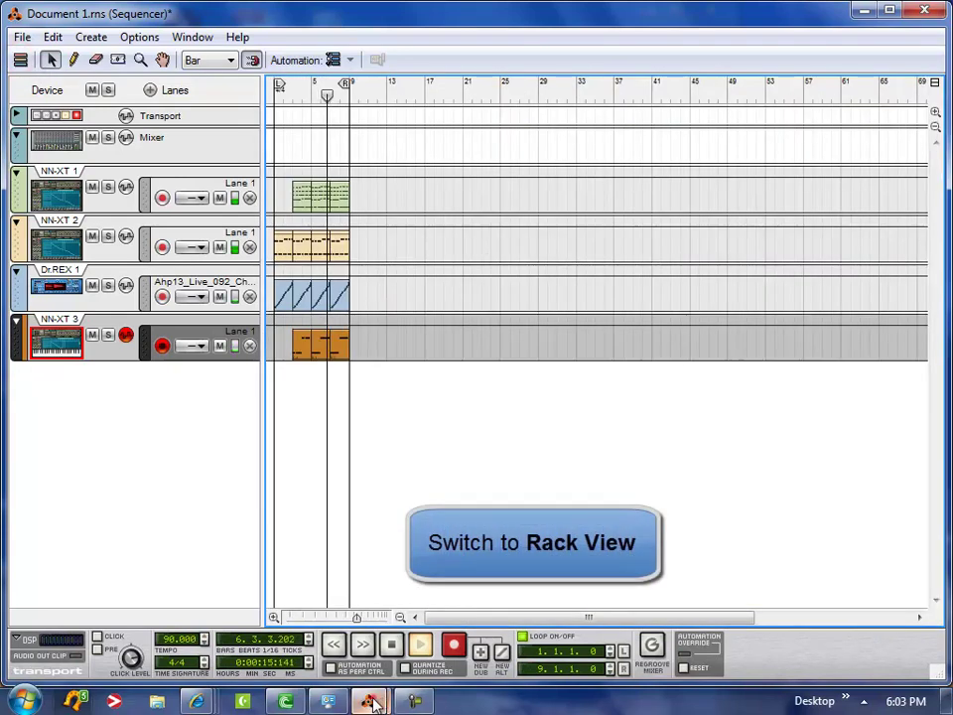
# Switch to the rack and advance the mastering suite through Dual Band Compression to the Energy patch while the loop plays.
pyautogui.moveTo(368, 698)
pyautogui.click(303, 533)
pyautogui.scroll(5, 580, 455)
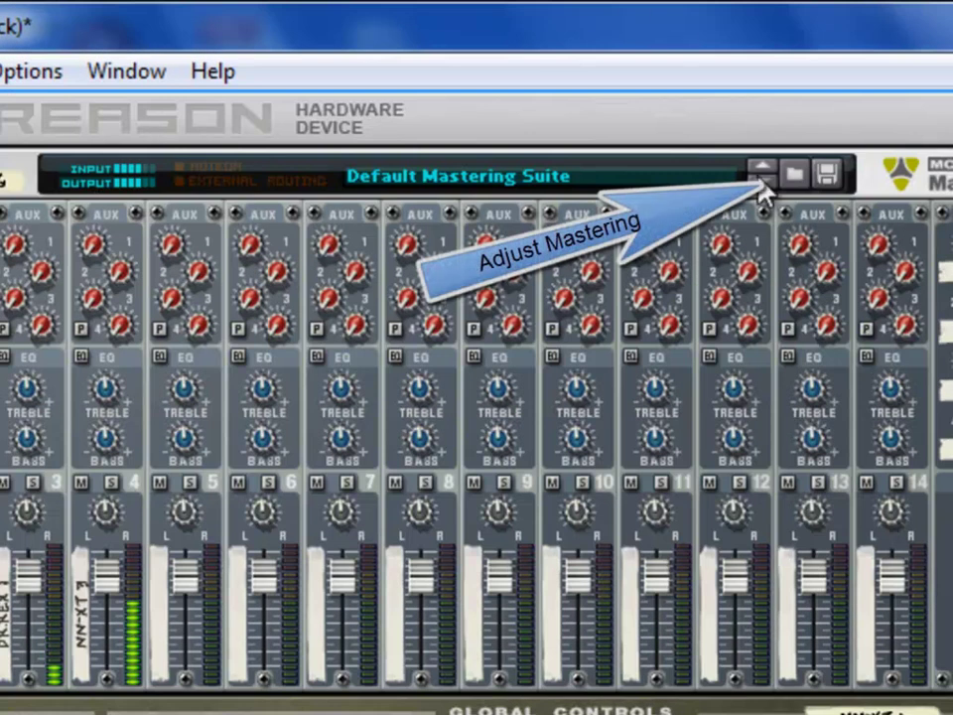
pyautogui.click(766, 187)
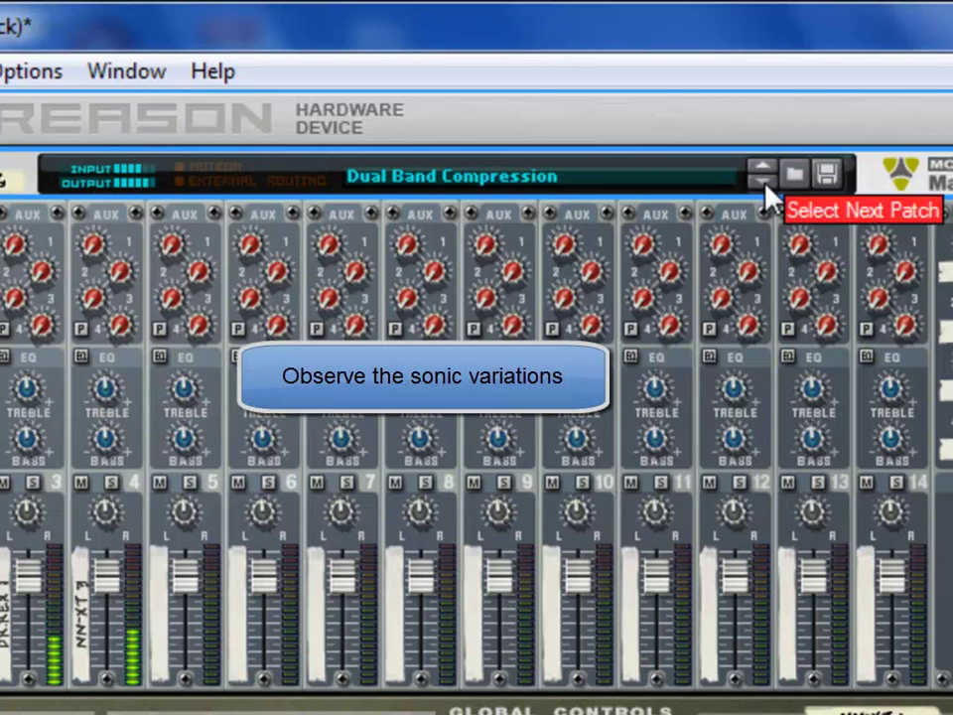
pyautogui.click(763, 183)
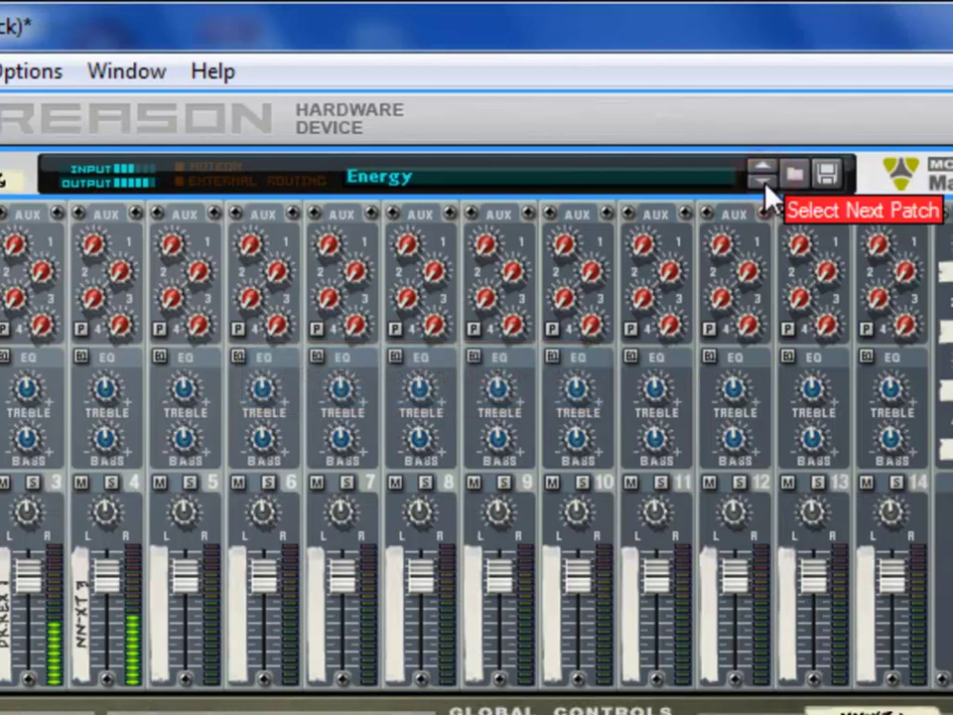